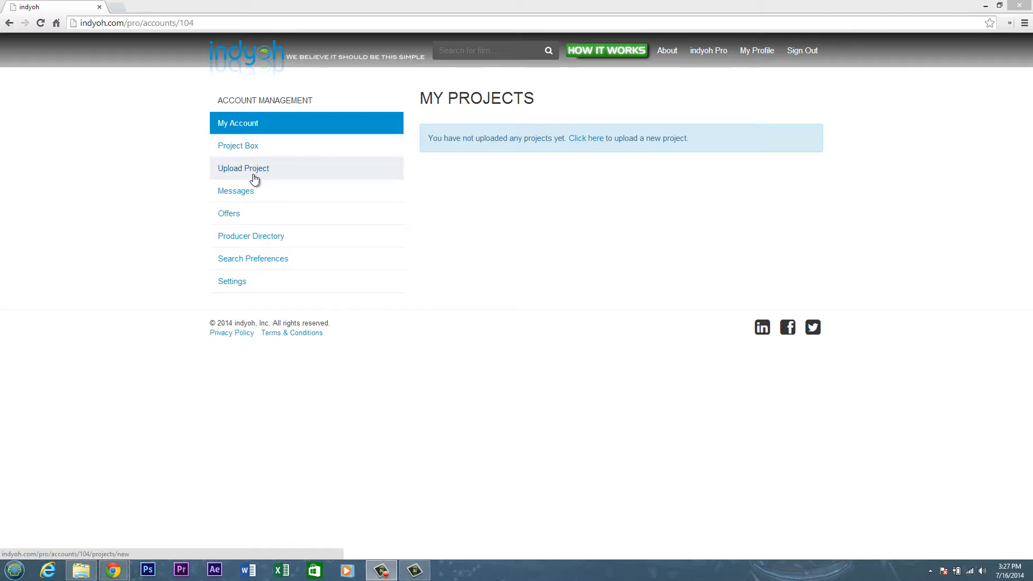
Step: Open the form for uploading a new project and look over its sections from Overview to Technical Details
right_click(586, 139)
left_click(577, 139)
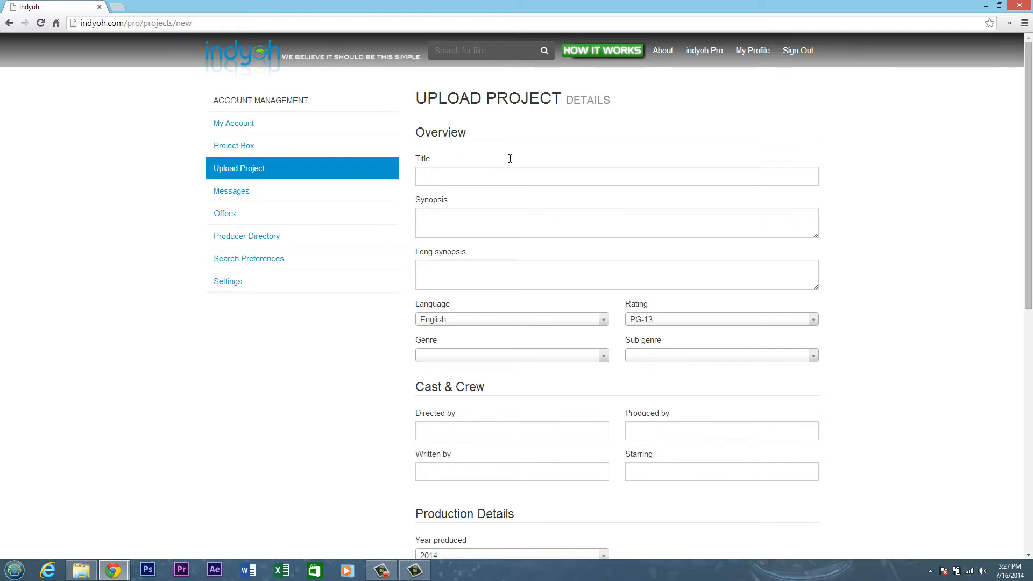
scroll(510, 159, "down", 3)
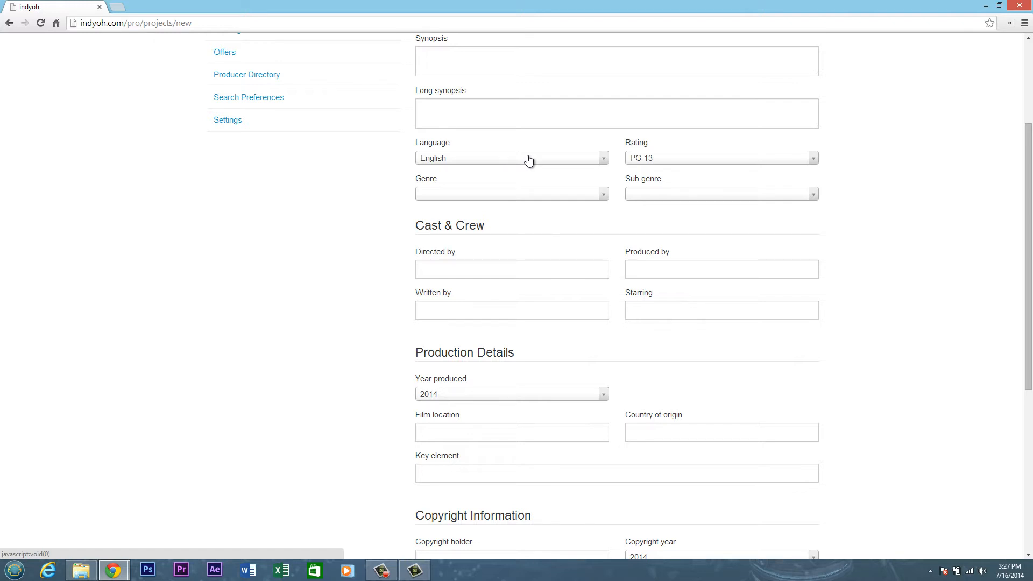
scroll(530, 157, "down", 6)
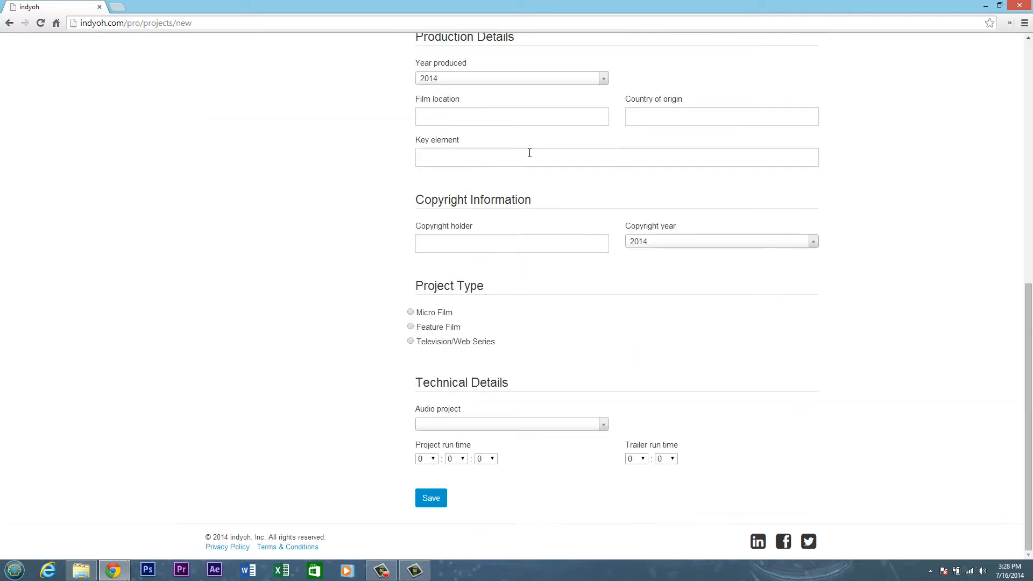
scroll(530, 157, "up", 4)
scroll(530, 154, "up", 5)
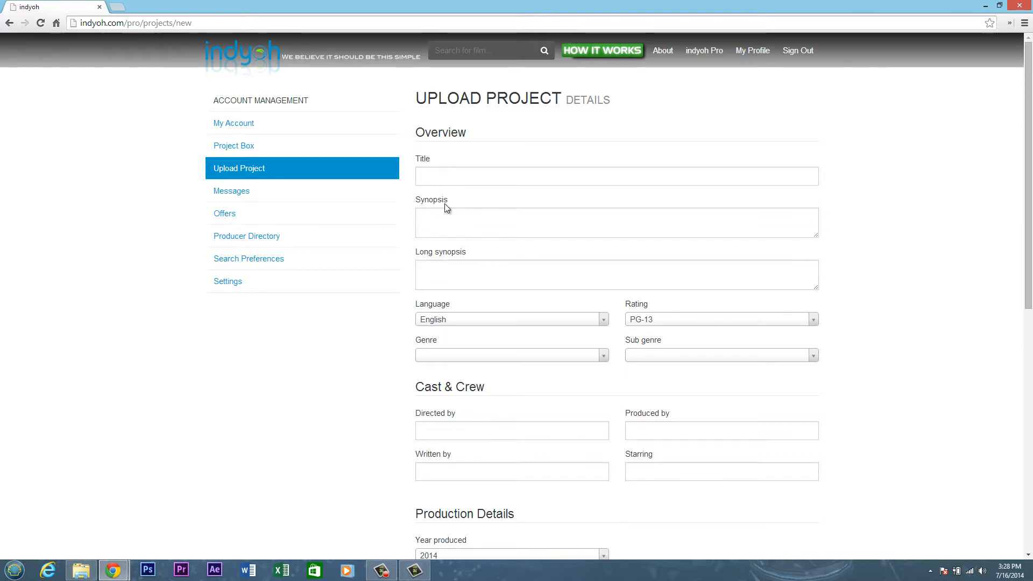
scroll(438, 225, "down", 2)
scroll(438, 216, "up", 1)
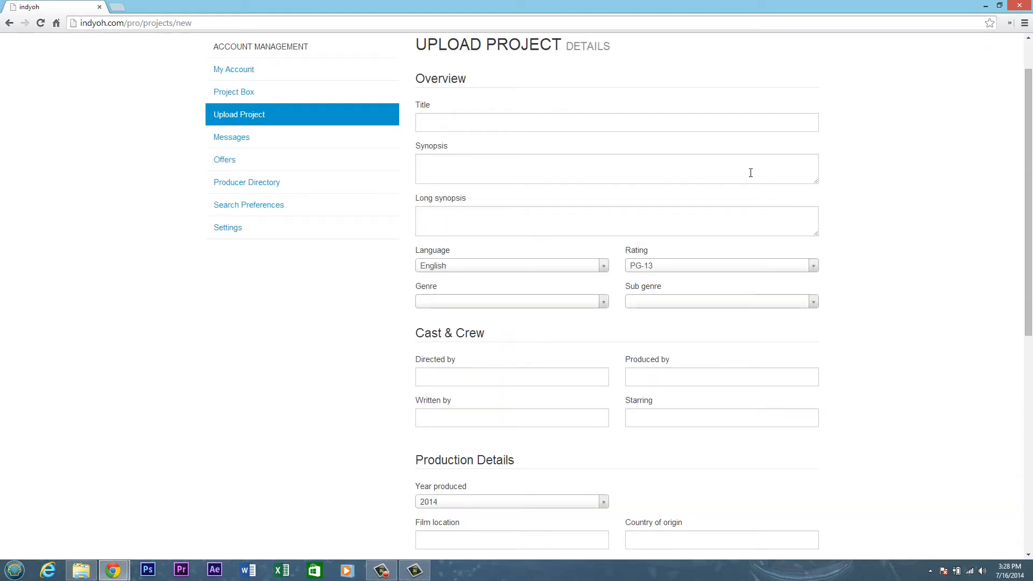
Step: Open the indyoh home page in a new browser tab and view the summaries of the new movies this month
left_click(117, 7)
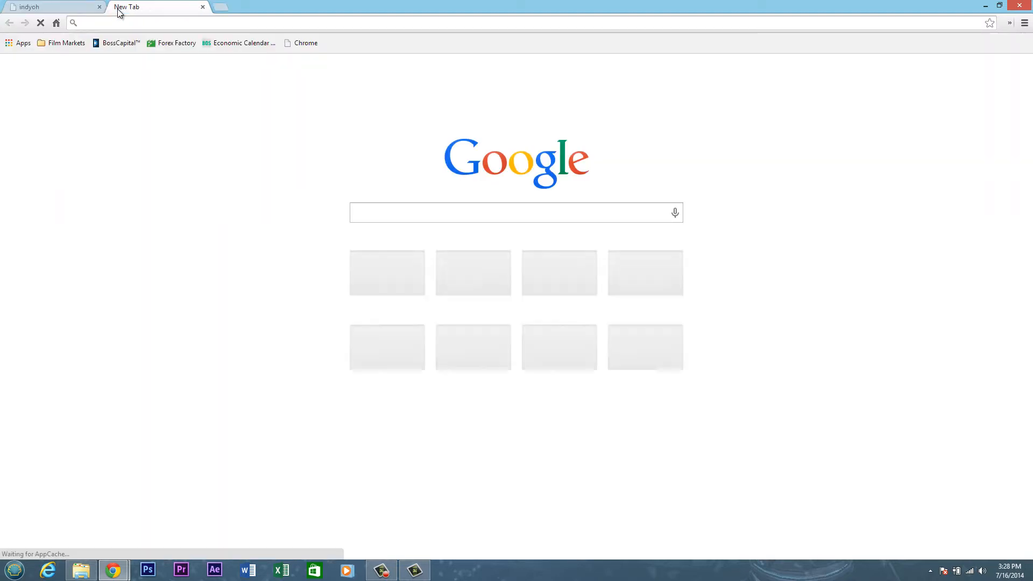
type("indyoh")
key("Return")
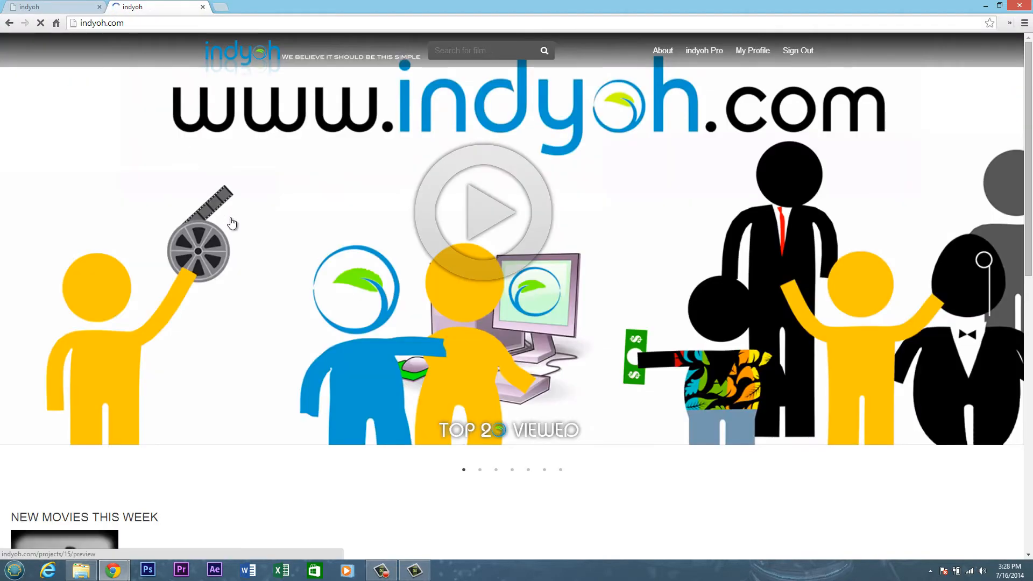
scroll(233, 231, "down", 9)
mouse_move(202, 291)
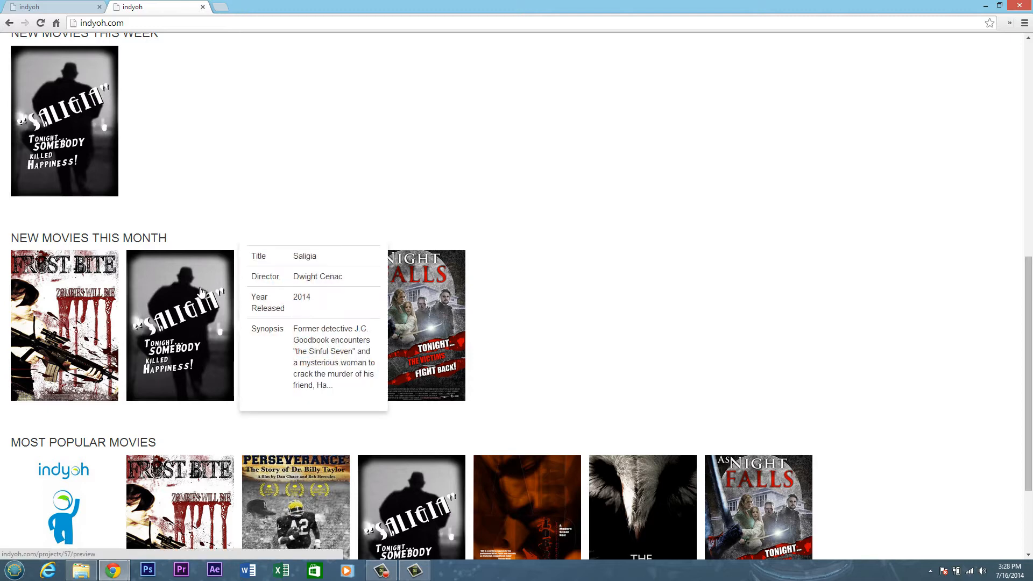
mouse_move(280, 339)
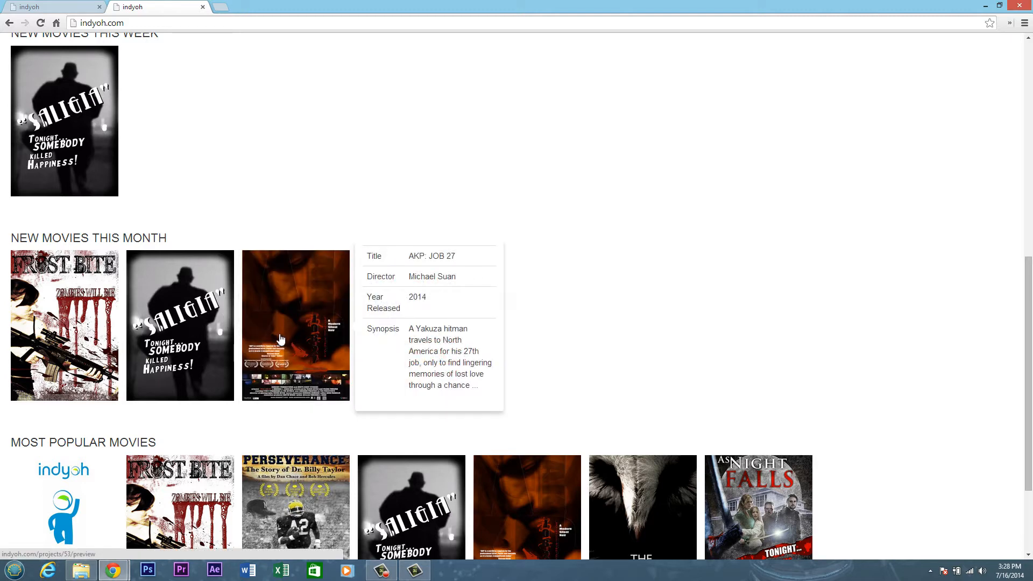
Step: View the AKP: JOB 27 preview with its short synopsis highlighted, close it, and return to the project upload form
left_click(286, 313)
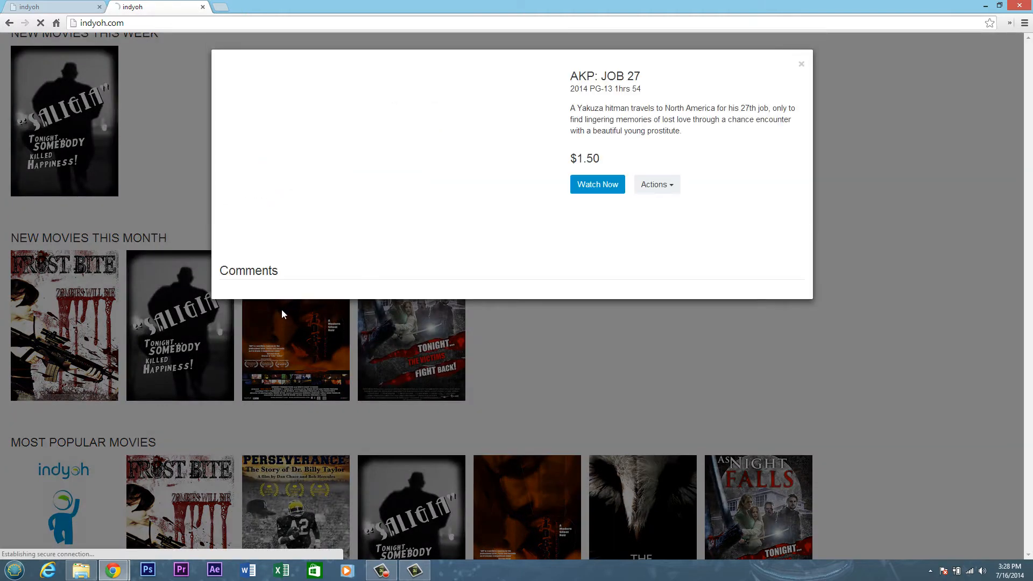
left_click_drag(573, 109, 675, 132)
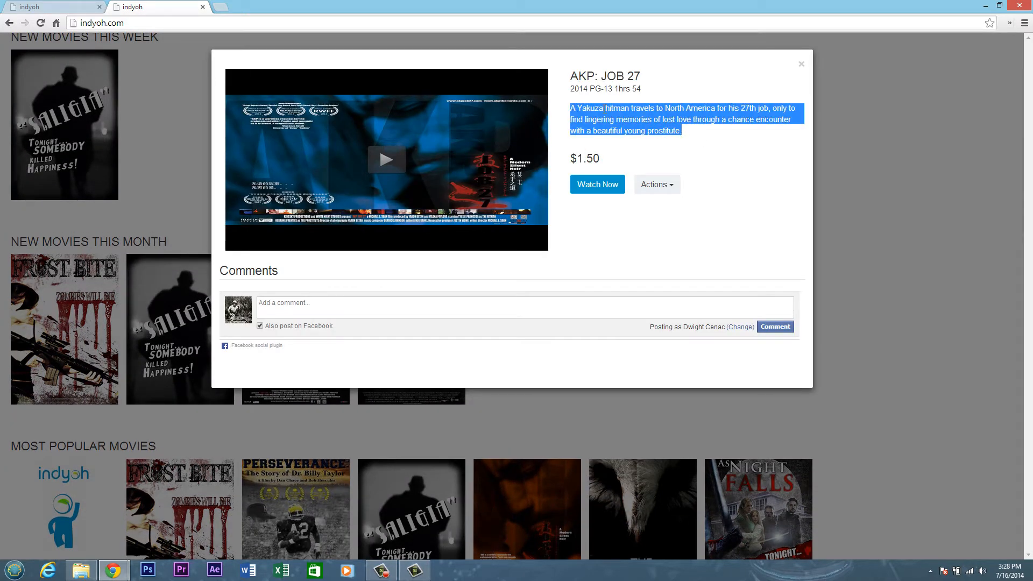
left_click(739, 156)
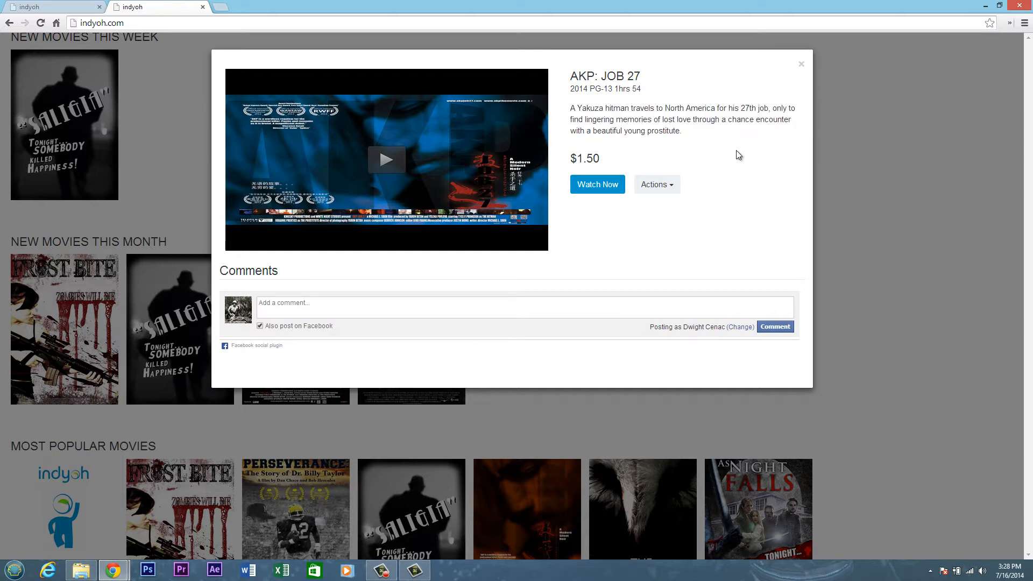
left_click(801, 64)
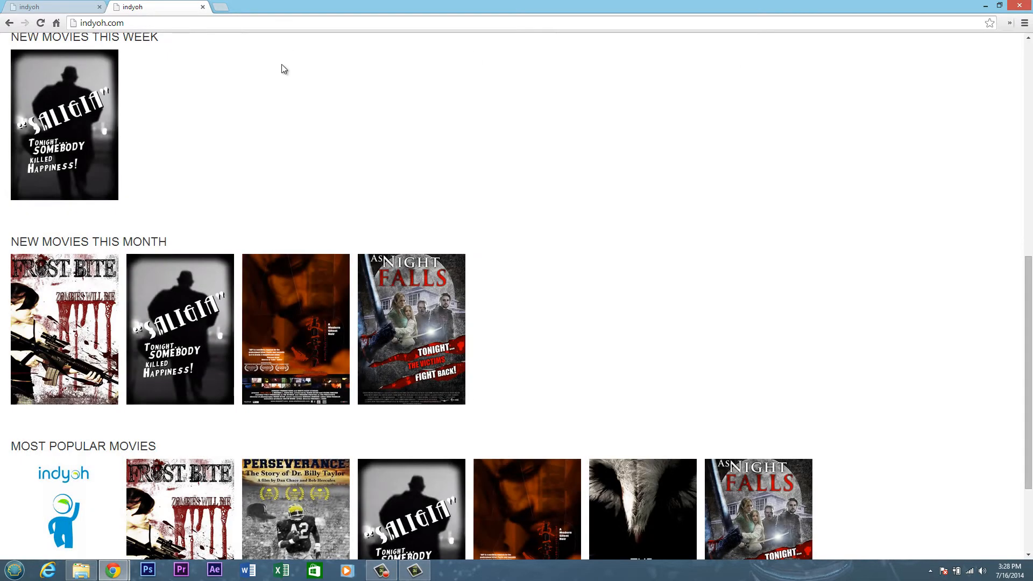
left_click(88, 11)
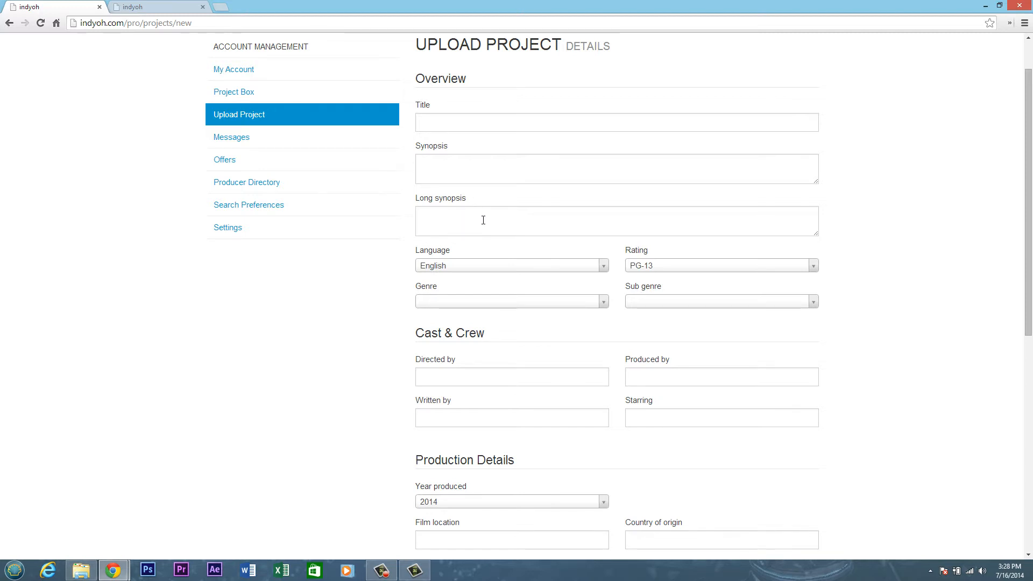
Step: Open the As Night Falls preview and its full movie page on the indyoh site to examine the synopsis and credits
left_click(176, 9)
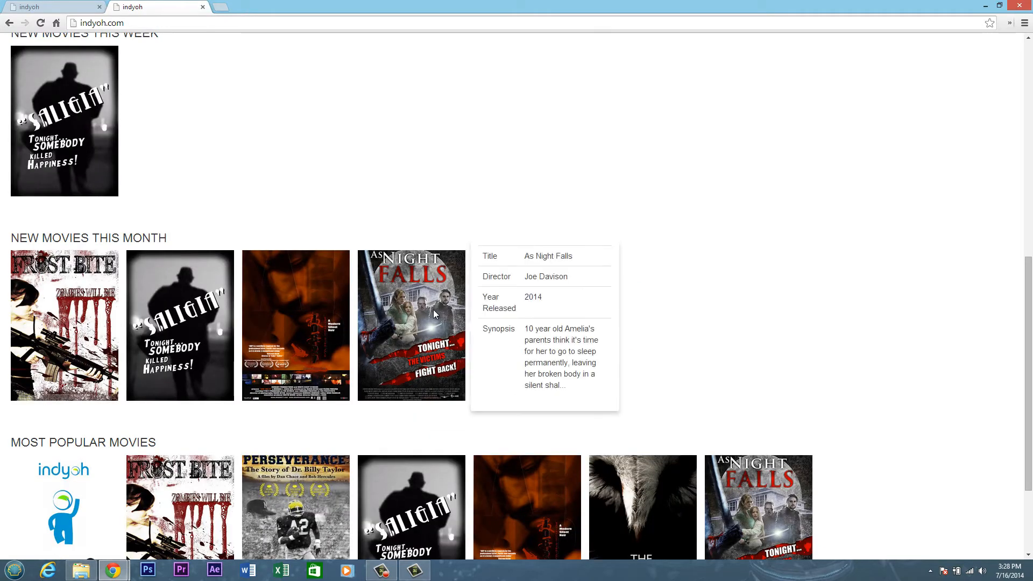
left_click(431, 291)
left_click(594, 250)
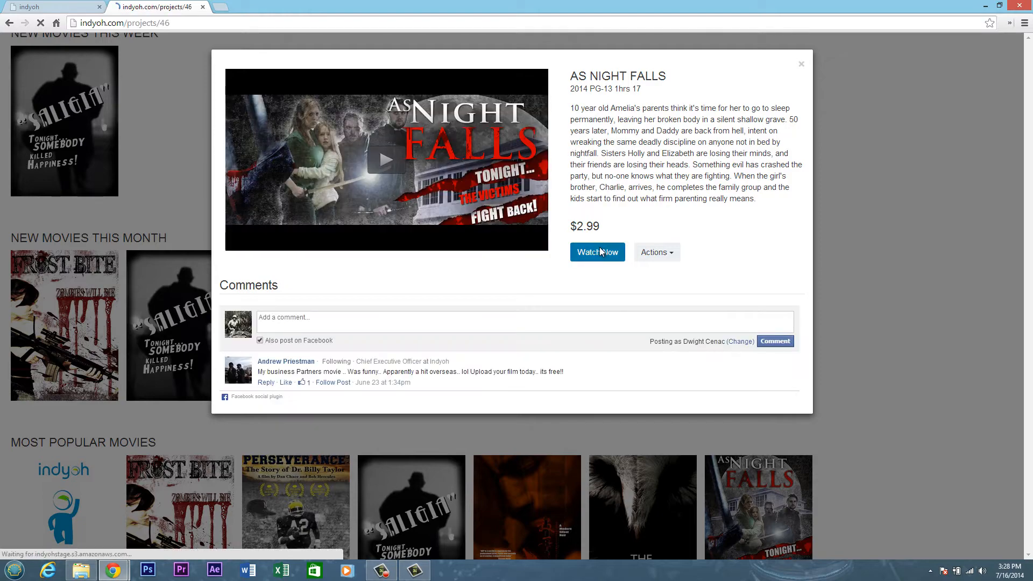
scroll(587, 263, "down", 7)
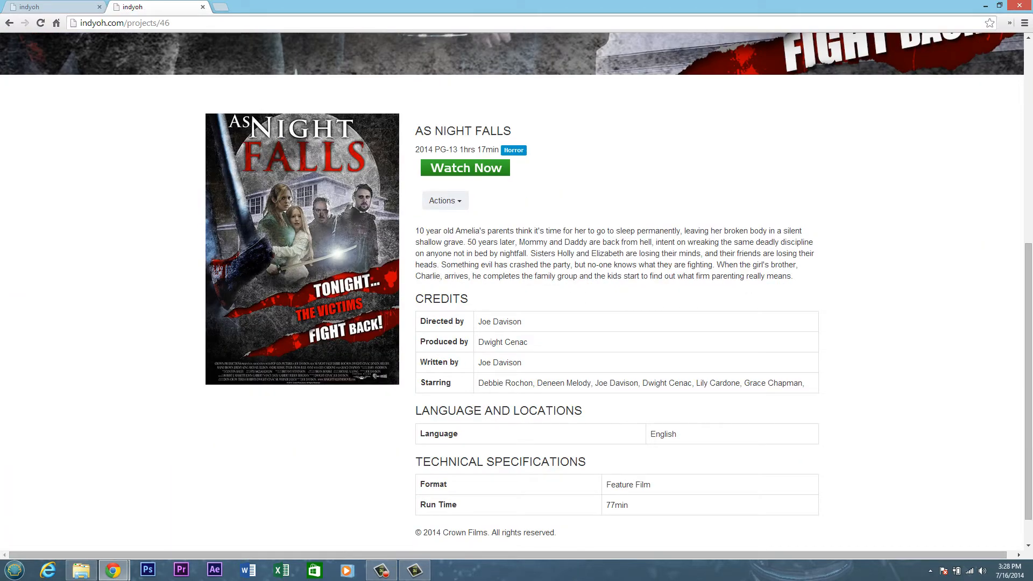
Step: Return to the project upload form and set the genre to Sci Fi and the sub genre to Action
left_click(56, 8)
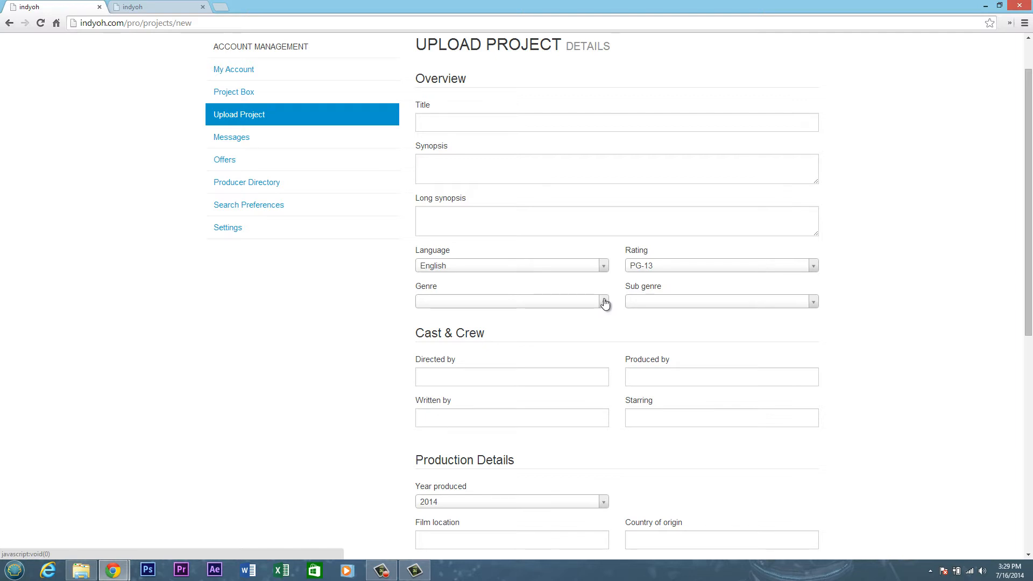
left_click(587, 302)
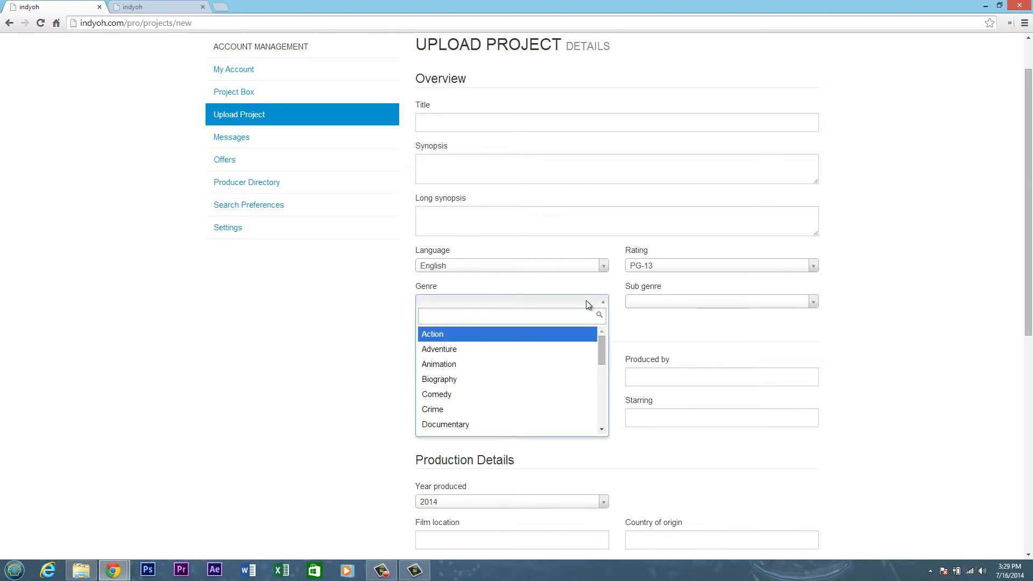
type("sci")
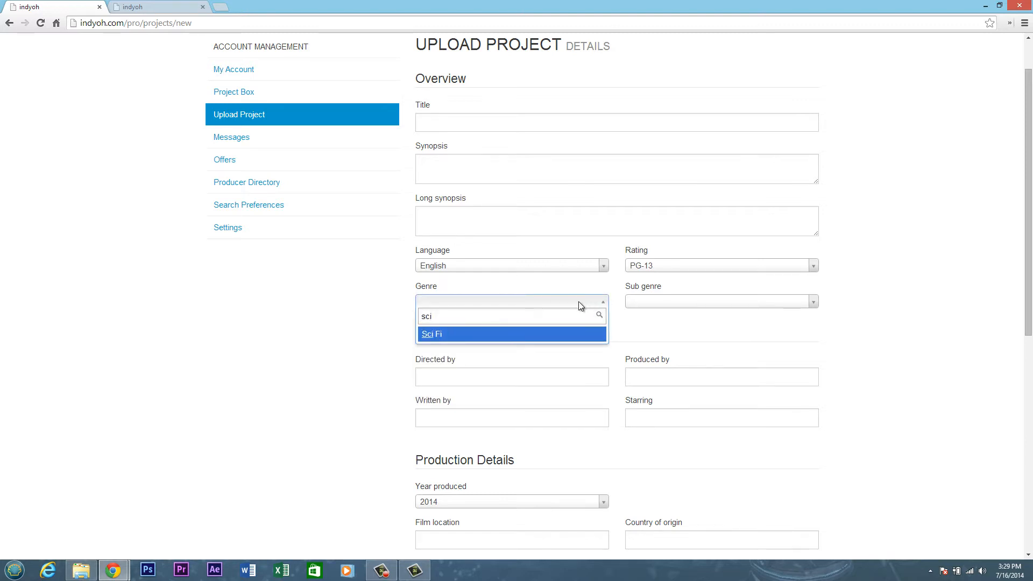
left_click(554, 334)
left_click(647, 306)
type("action")
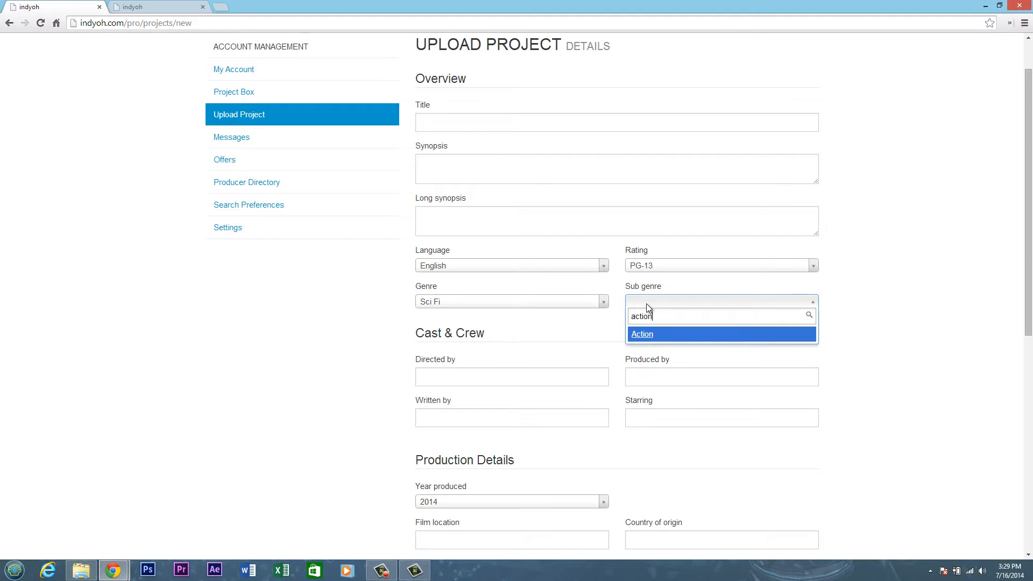
left_click(657, 335)
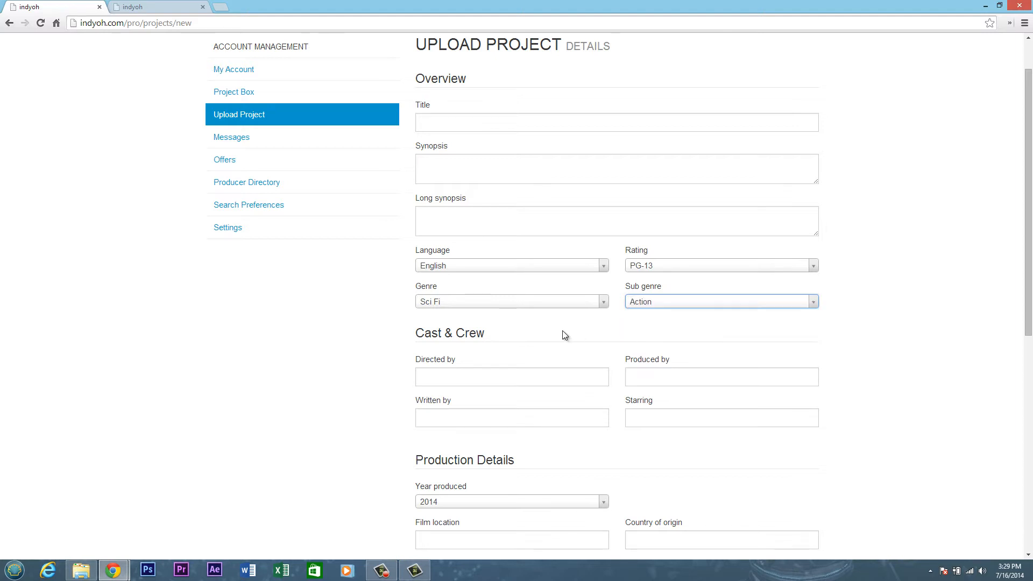
Step: Enter Japan as the country of origin in the production details
scroll(425, 339, "down", 2)
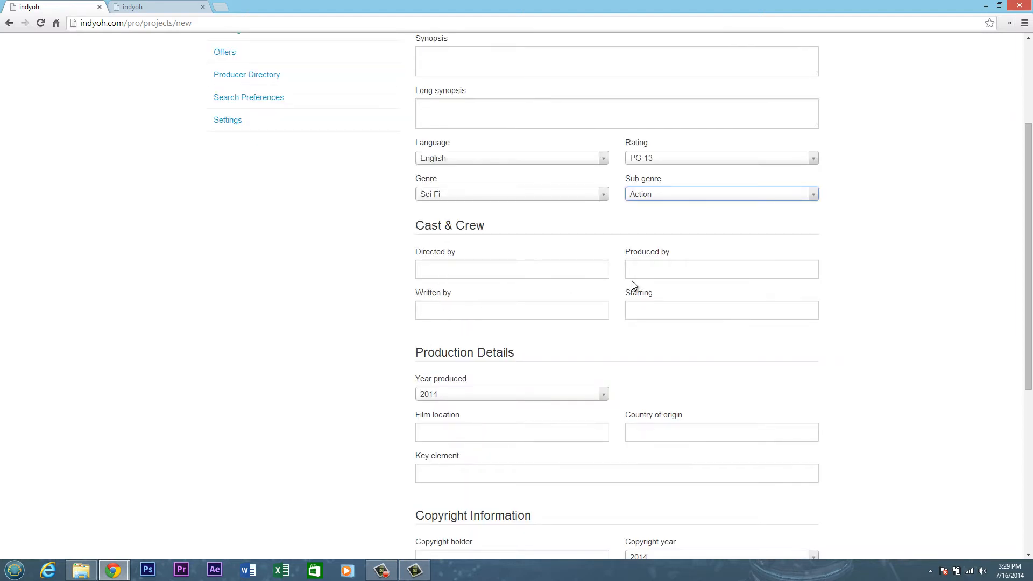
scroll(558, 315, "down", 3)
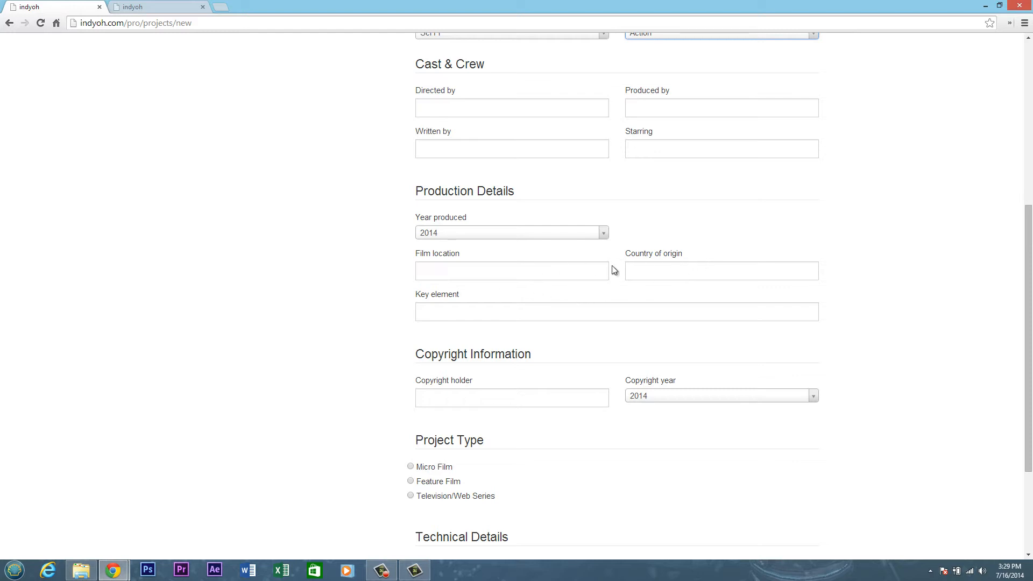
left_click(656, 273)
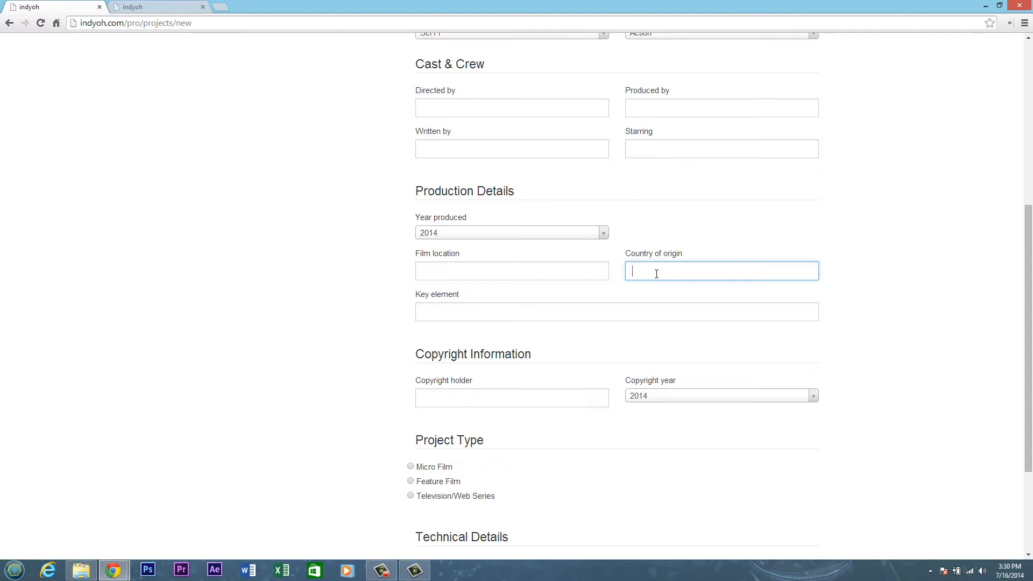
type("Japan")
scroll(373, 278, "up", 4)
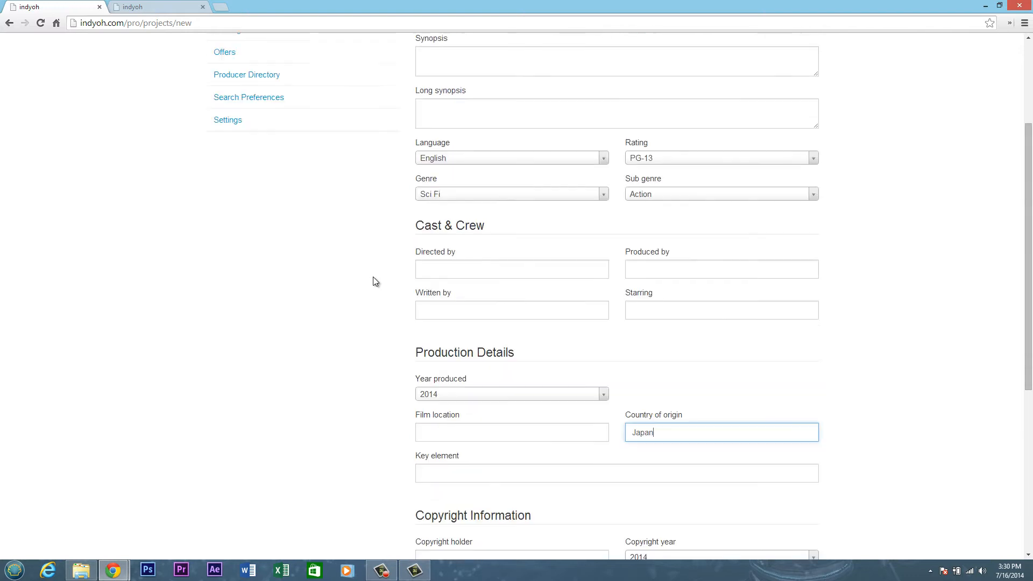
scroll(598, 272, "down", 4)
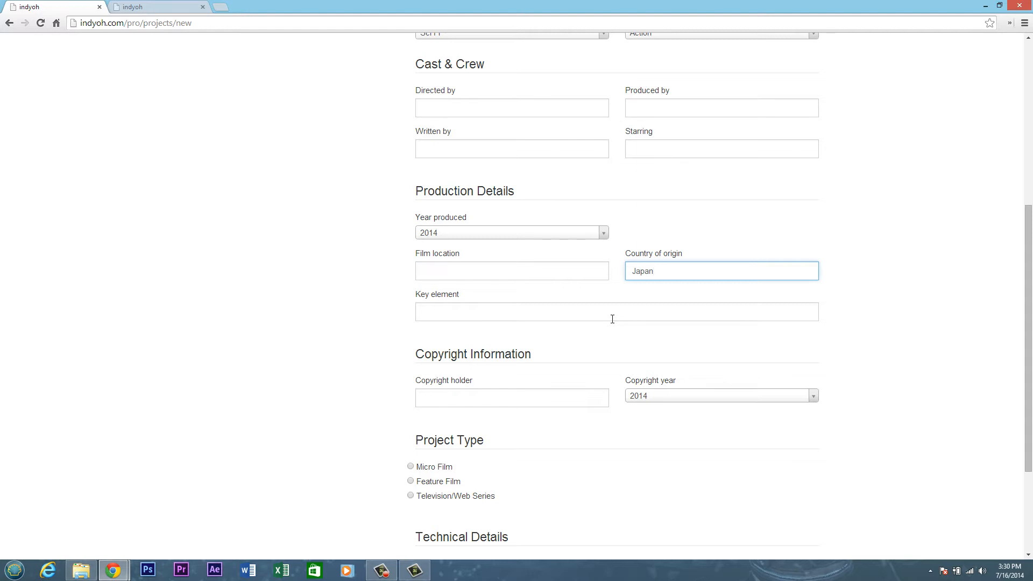
Step: Clear the country of origin in the production details
key("BackSpace")
key("BackSpace")
key("BackSpace")
key("BackSpace")
key("BackSpace")
left_click(680, 294)
scroll(692, 297, "down", 2)
scroll(682, 293, "up", 3)
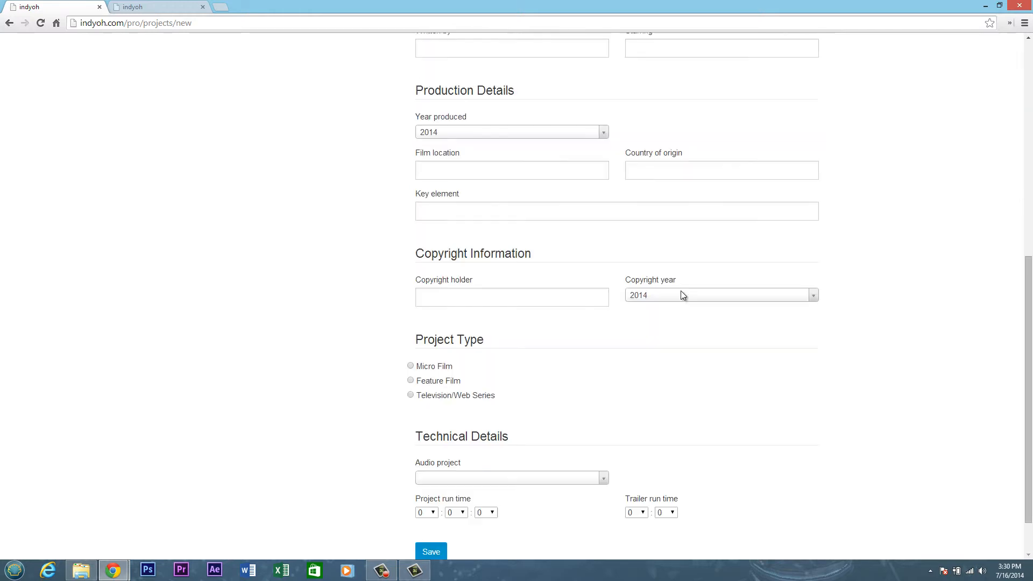
scroll(721, 269, "down", 2)
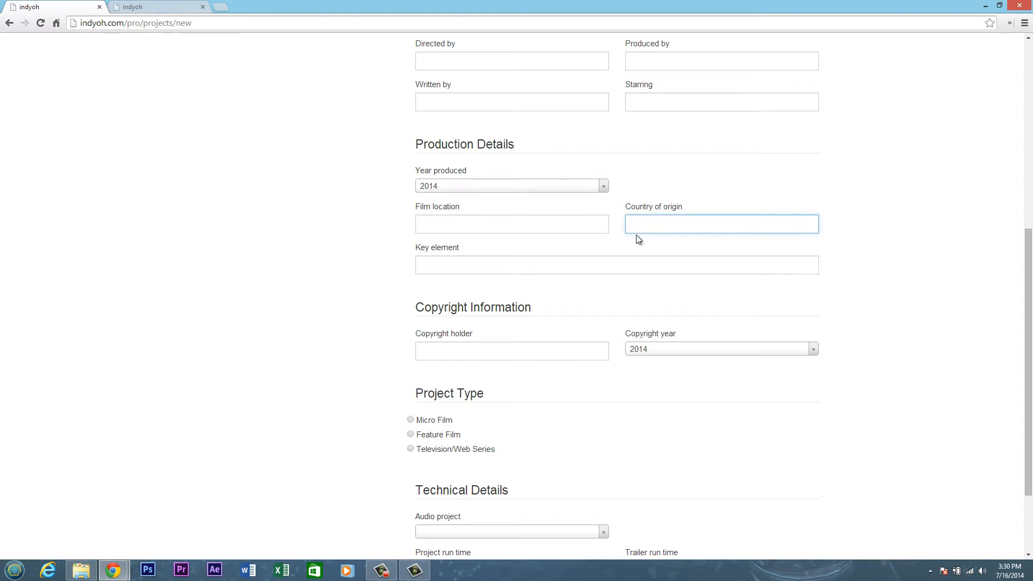
Step: Enter "Monsters, Giant Monsters, Lizards," as the project's key elements
left_click(457, 265)
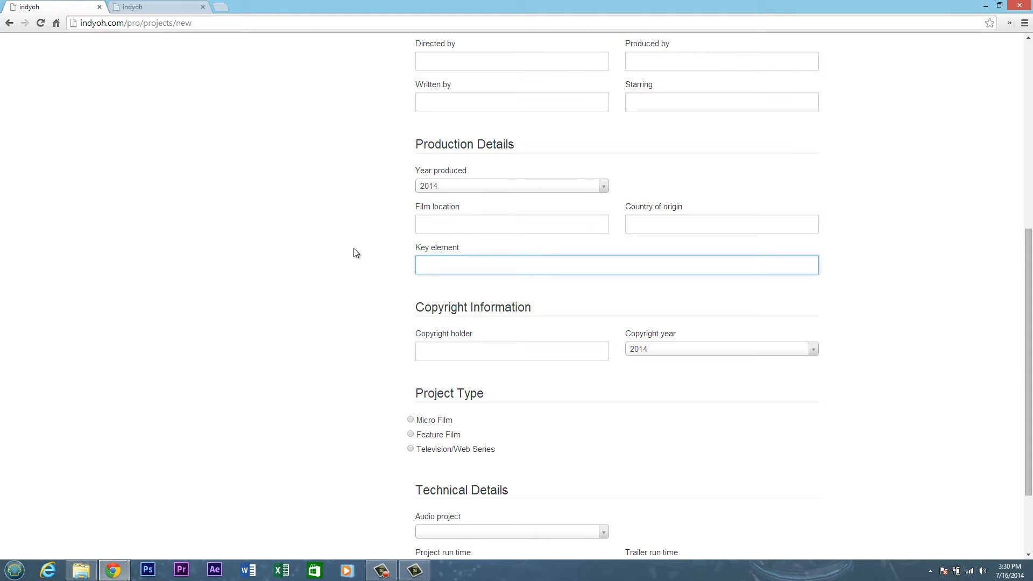
type("Monsters, G")
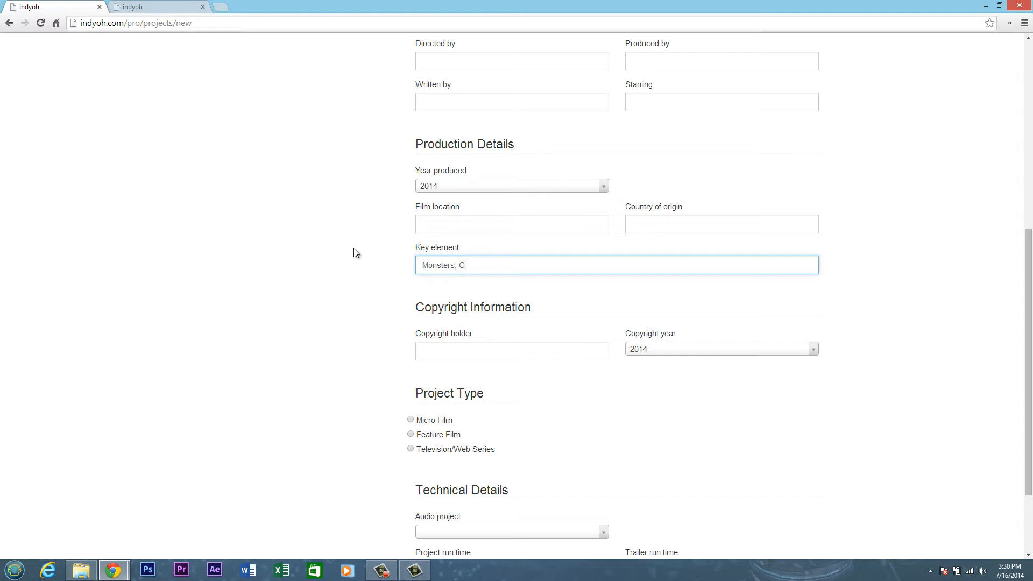
type("iant Monsters, Lizards,")
Step: Replace the key elements with "cats, christmas, animal"
left_click_drag(561, 265, 409, 264)
type("cats, christmas")
type(", animal")
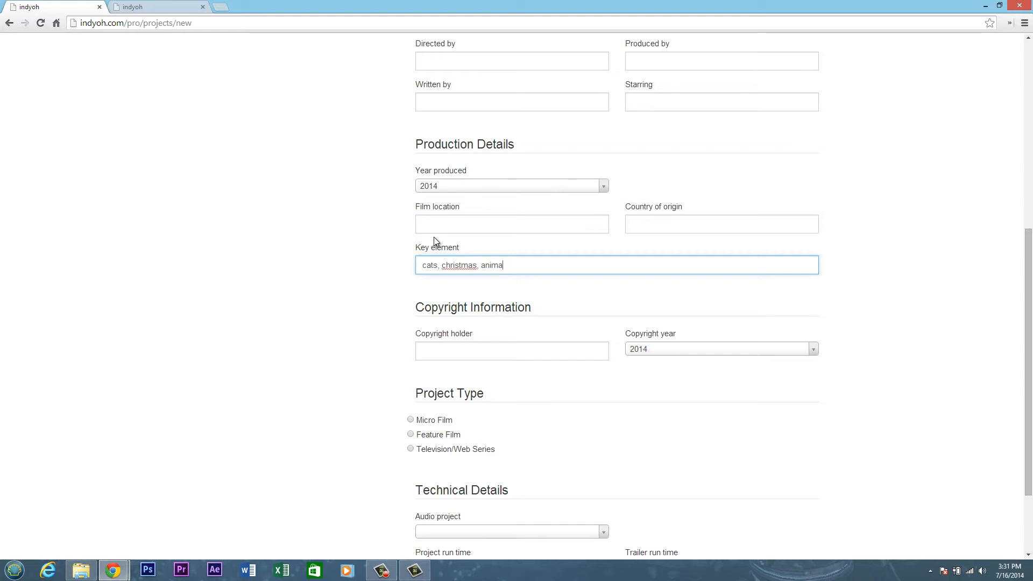
Step: Delete all the text from the Key element field and look over the copyright, project type and technical sections
key("BackSpace")
key("BackSpace")
key("BackSpace")
key("BackSpace")
key("BackSpace")
key("BackSpace")
key("BackSpace")
key("BackSpace")
key("BackSpace")
key("BackSpace")
key("BackSpace")
key("BackSpace")
key("BackSpace")
key("BackSpace")
key("BackSpace")
key("BackSpace")
key("BackSpace")
key("BackSpace")
key("BackSpace")
key("BackSpace")
scroll(418, 297, "up", 2)
scroll(418, 293, "down", 3)
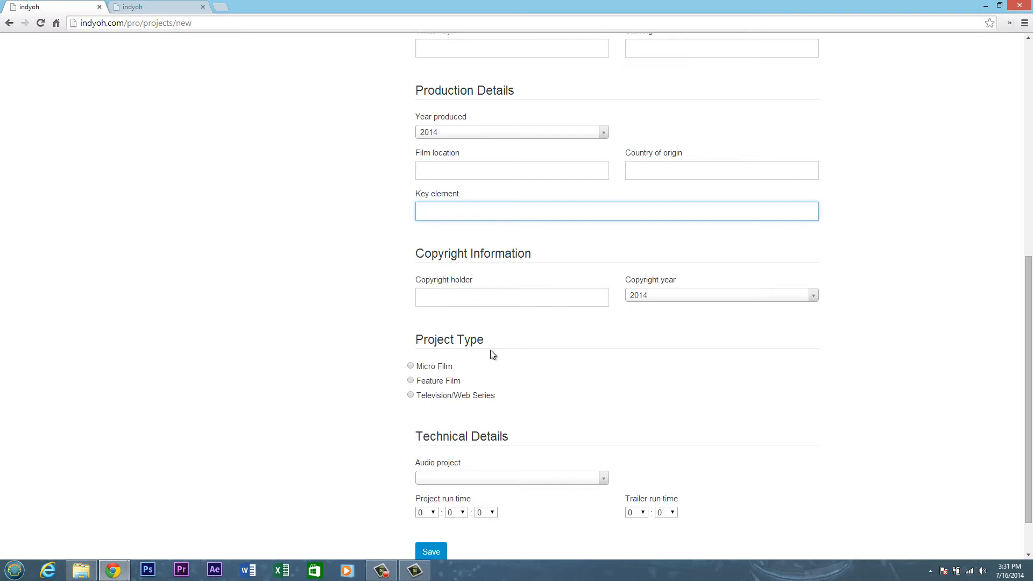
scroll(487, 353, "down", 1)
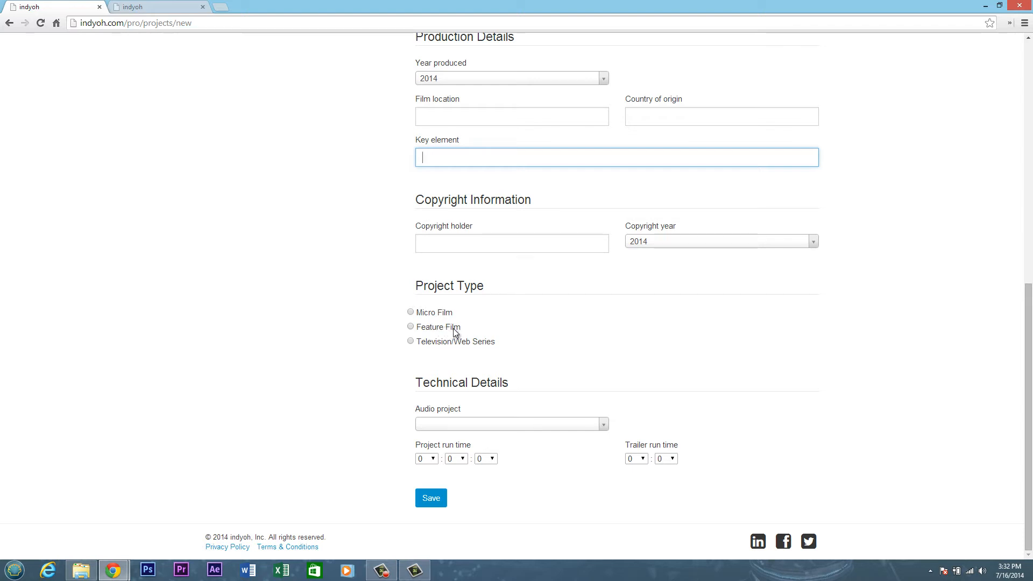
scroll(440, 336, "up", 2)
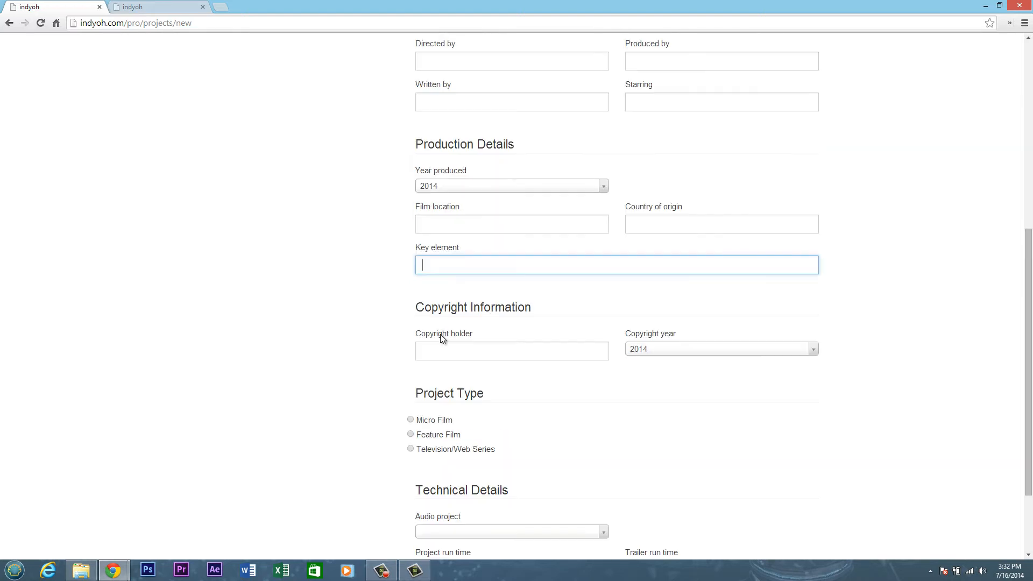
scroll(447, 414, "down", 2)
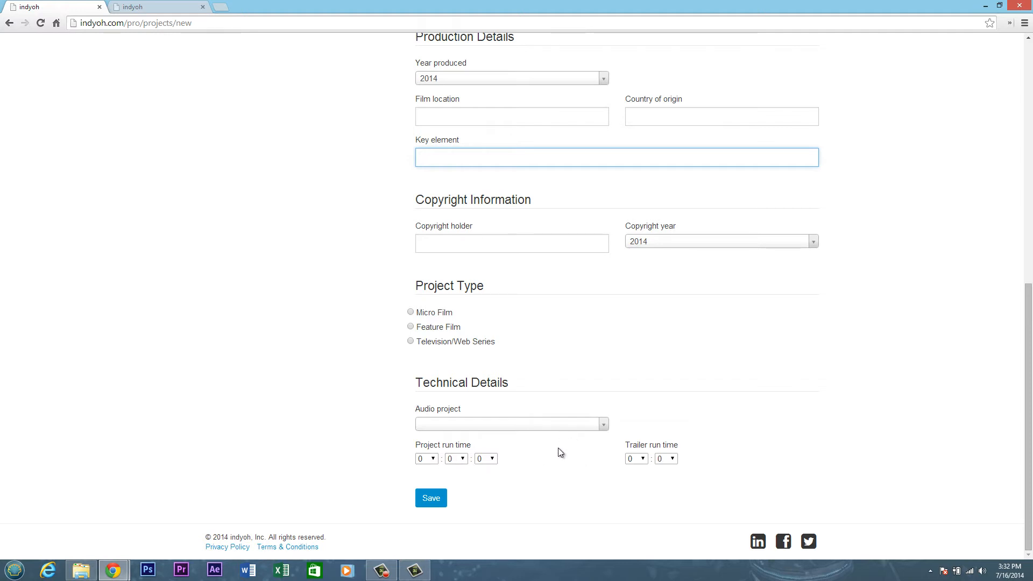
scroll(556, 451, "up", 9)
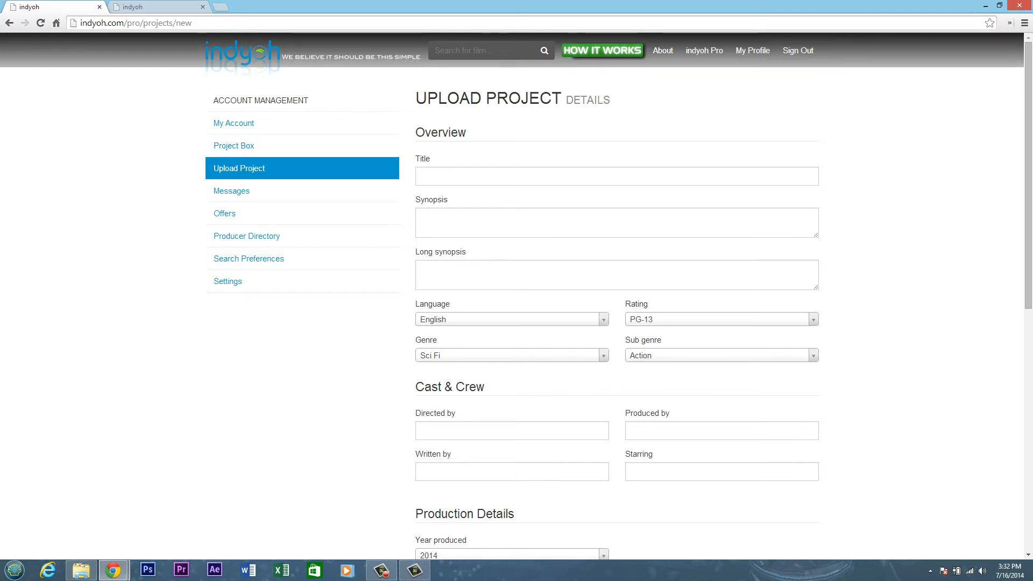
key("alt+Tab")
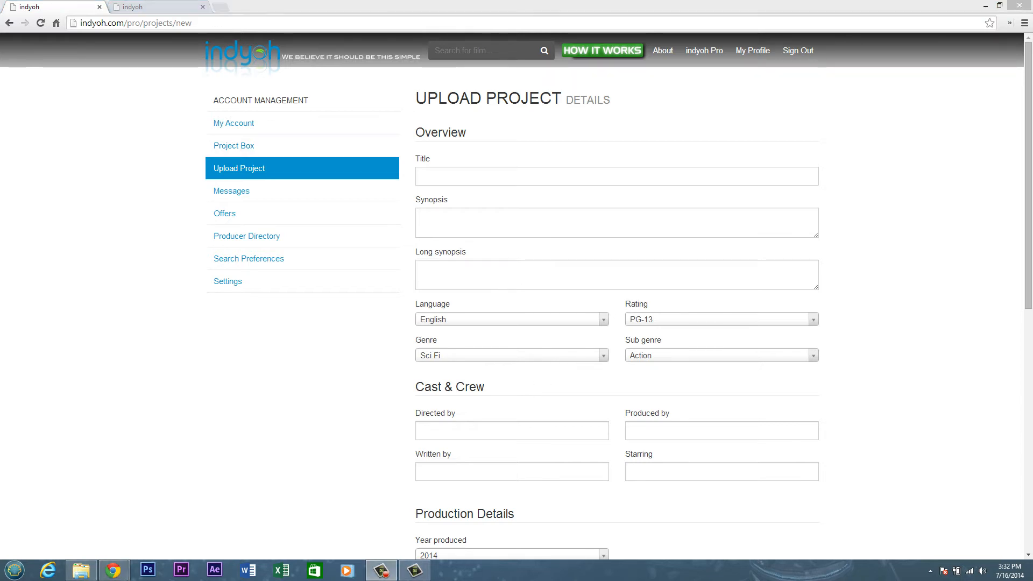
key("alt+Tab")
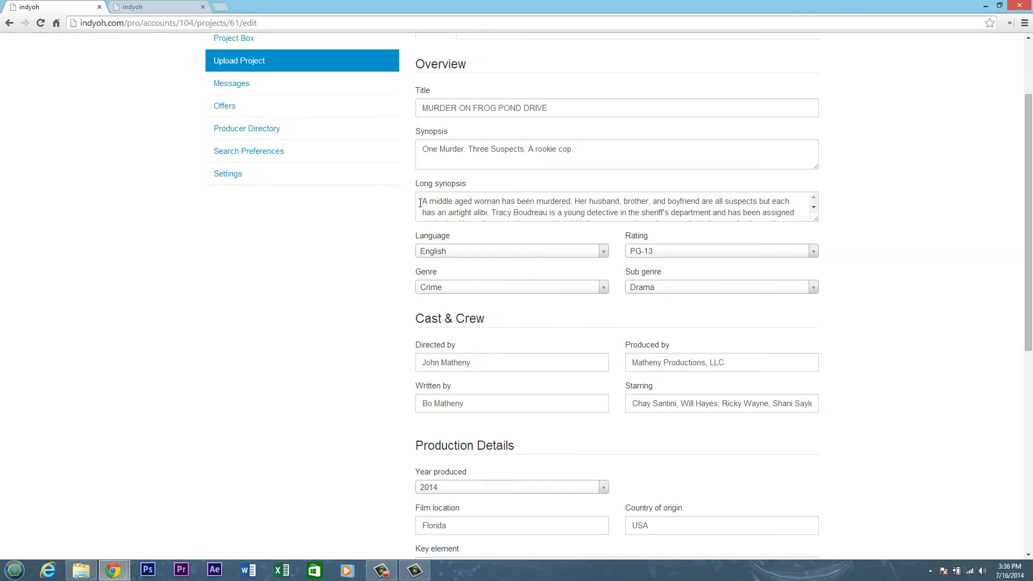
Step: Save the completed project details for "MURDER ON FROG POND DRIVE"
scroll(478, 213, "down", 8)
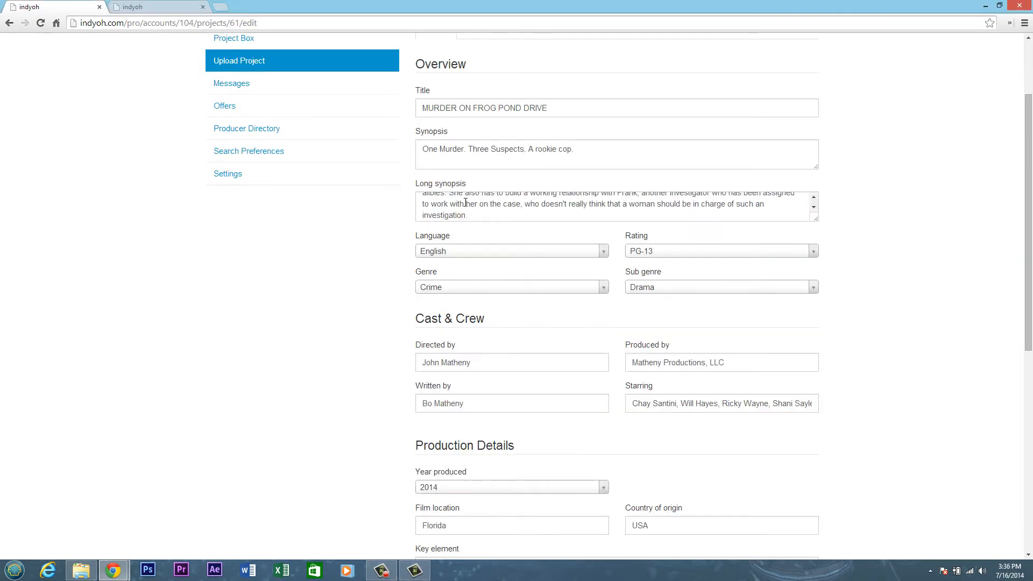
scroll(481, 213, "down", 3)
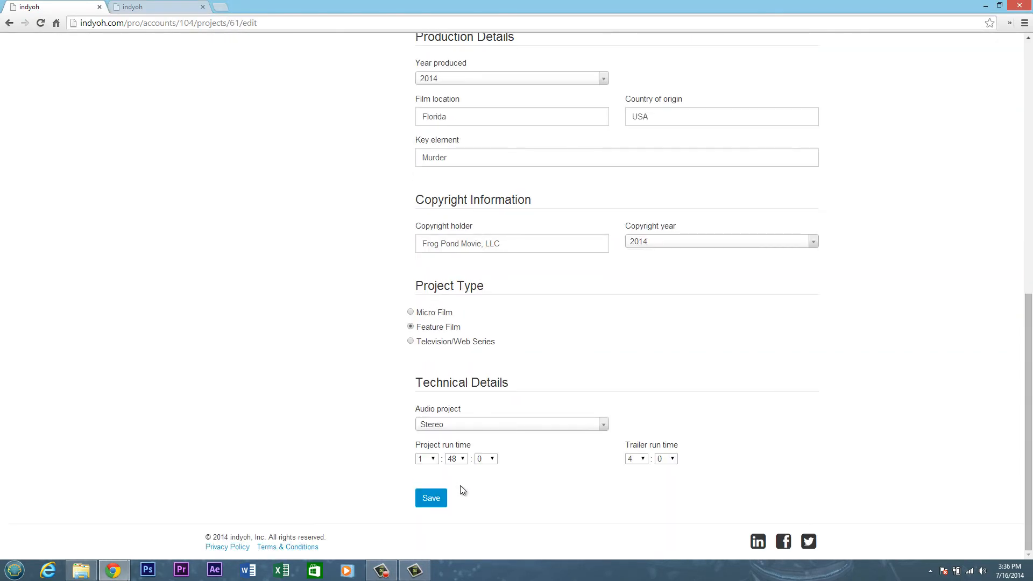
left_click(437, 498)
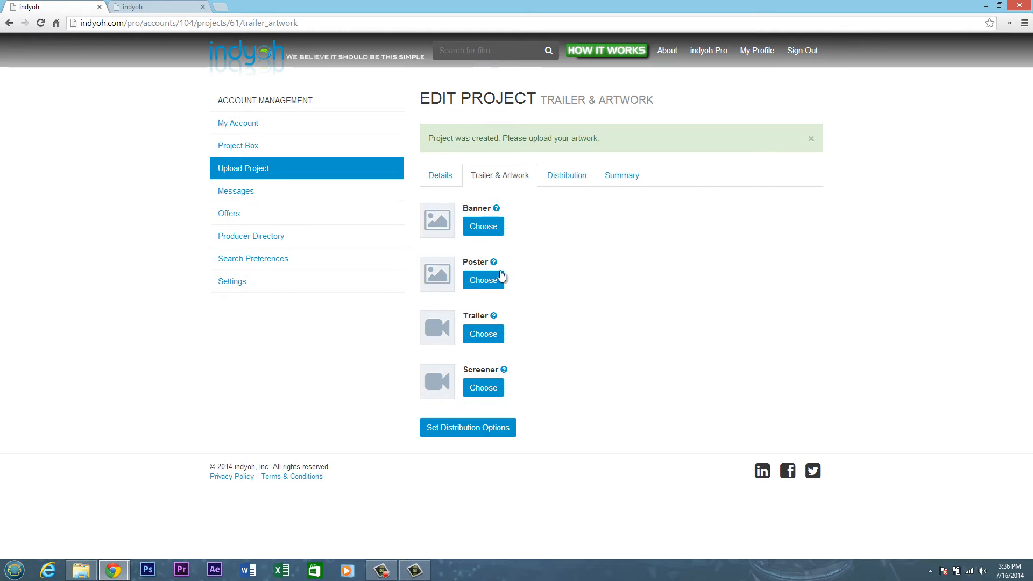
Step: Upload Banner.jpg as the project's banner and Poster.jpg as its poster
left_click(480, 233)
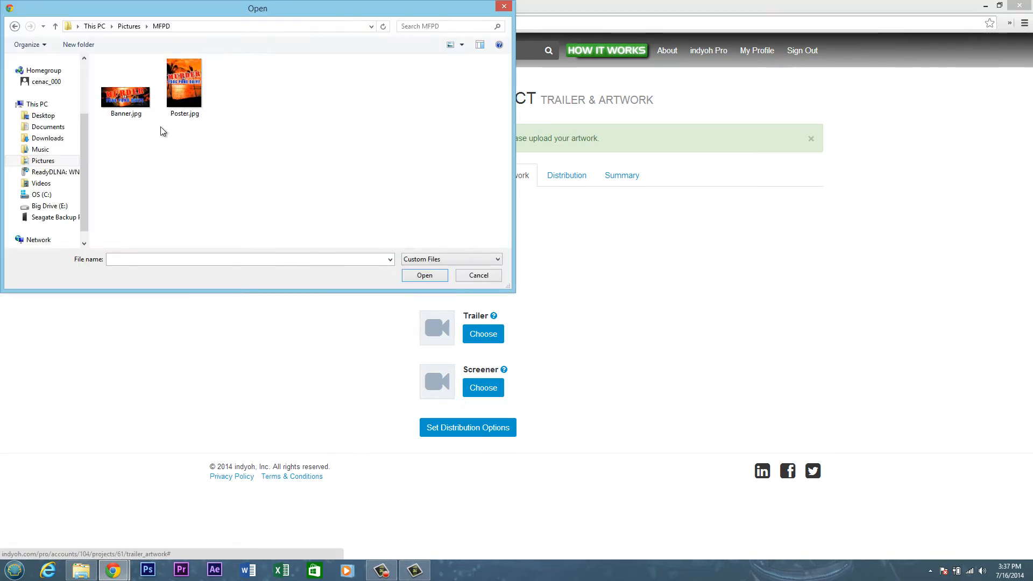
left_click(146, 106)
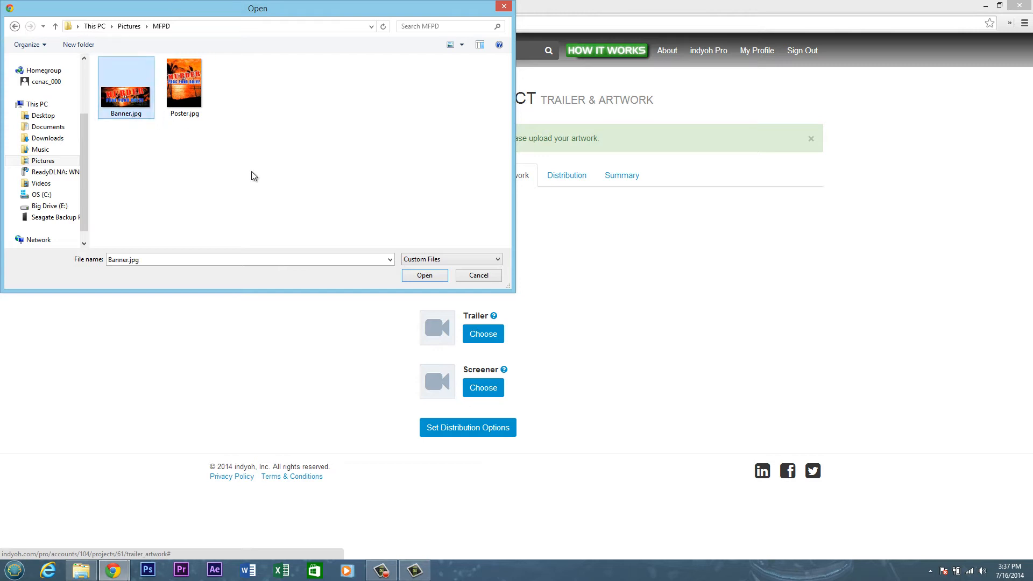
left_click(422, 277)
left_click(483, 280)
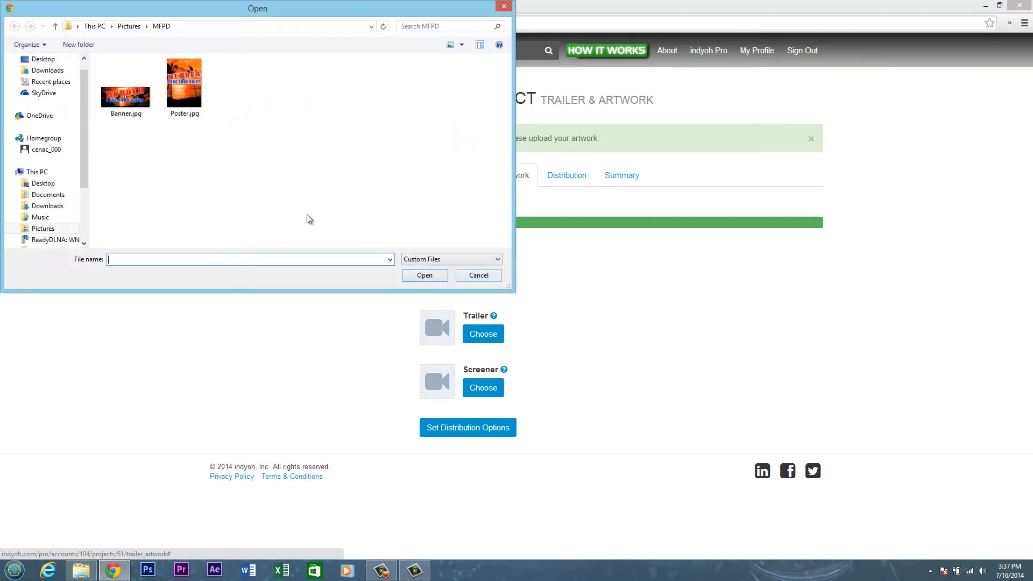
left_click(183, 95)
left_click(425, 275)
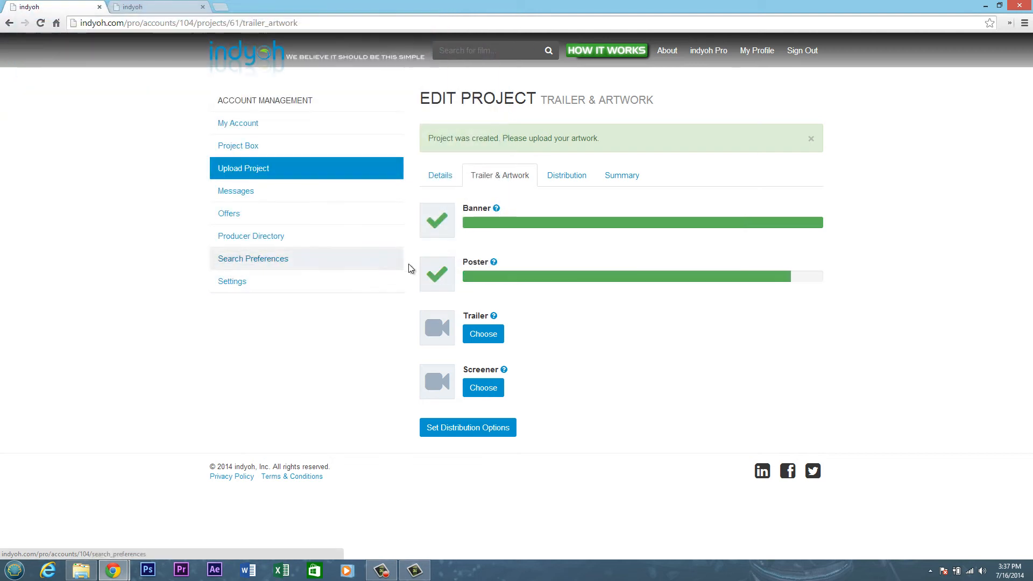
Step: Upload IndyOh Trailer.mp4 from the MurderFrogPondDrive folder on the Seagate Backup Plus Drive as the project's trailer
left_click(488, 335)
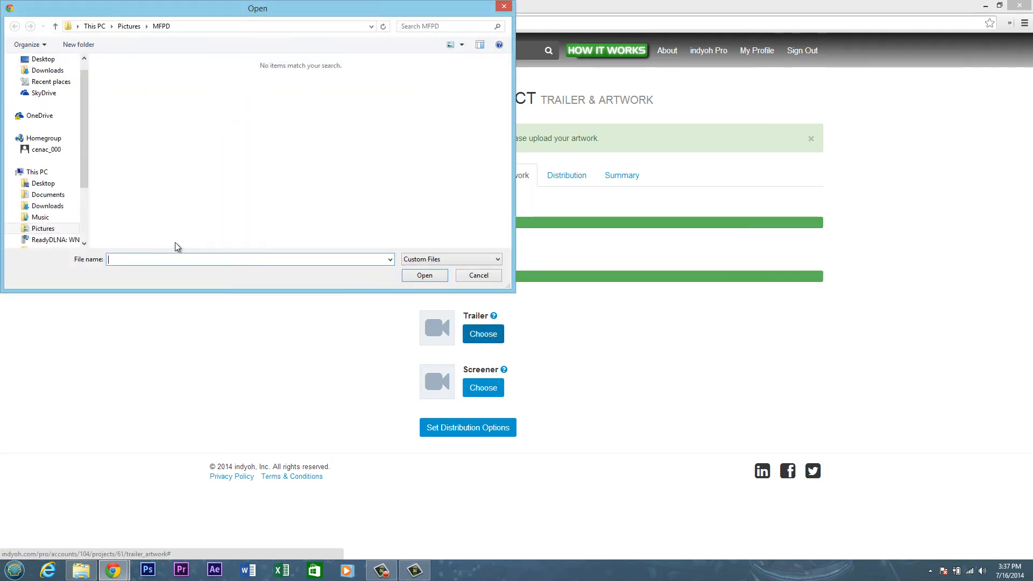
left_click_drag(84, 172, 79, 220)
left_click(78, 218)
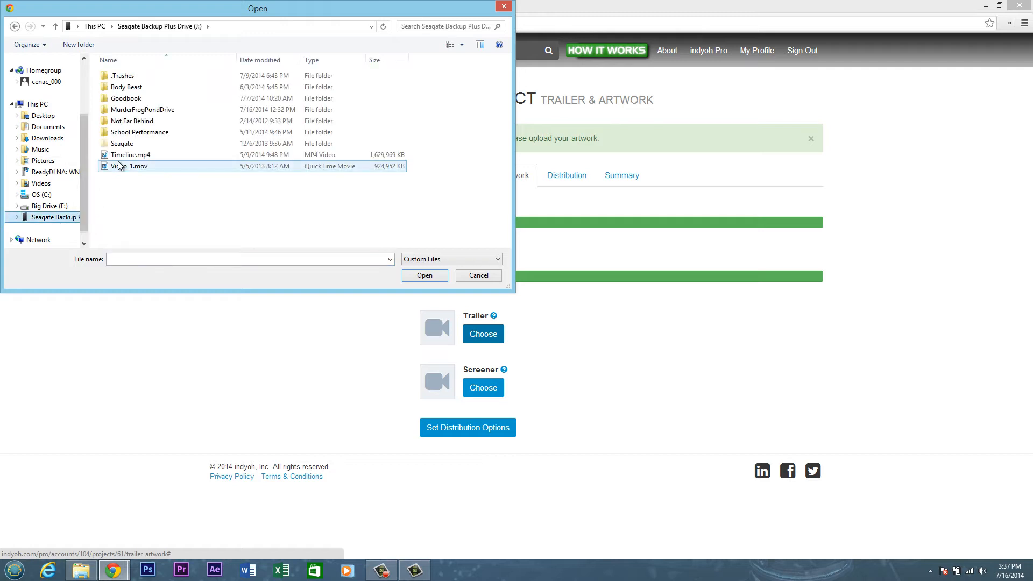
left_click(129, 113)
double_click(129, 113)
left_click(128, 100)
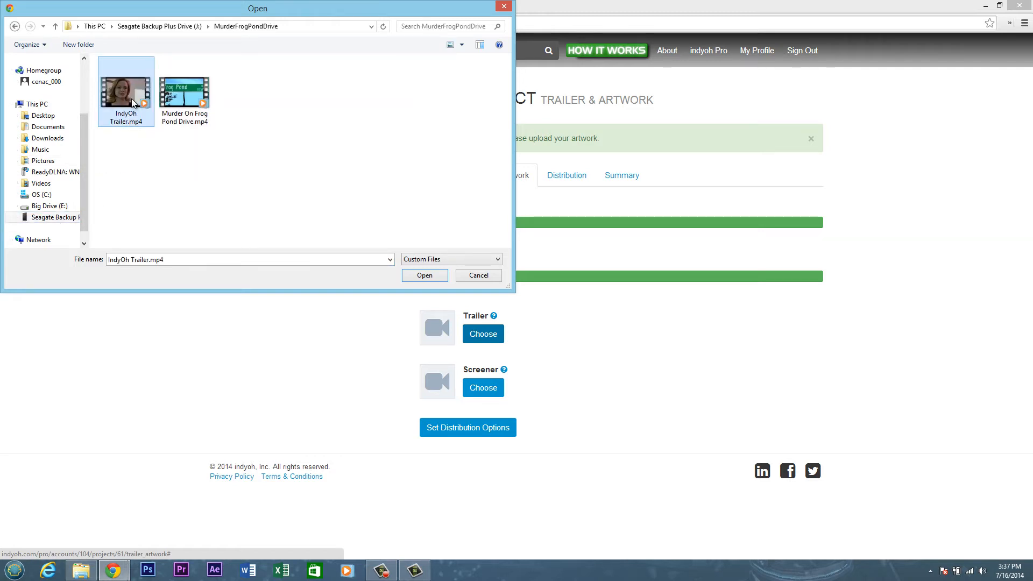
left_click(423, 276)
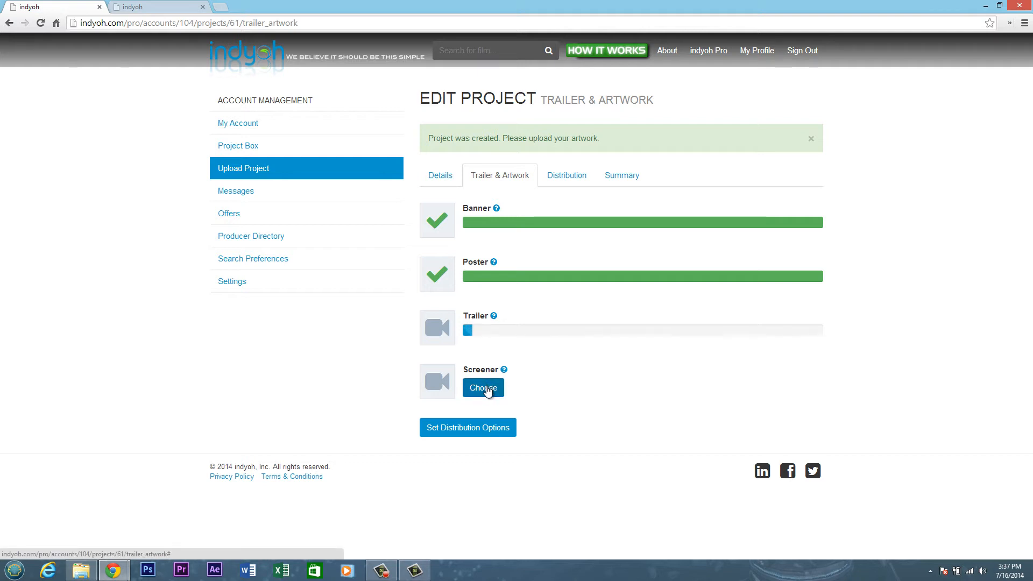
Step: Upload Murder On Frog Pond Drive.mp4 as the project's screener
left_click(486, 389)
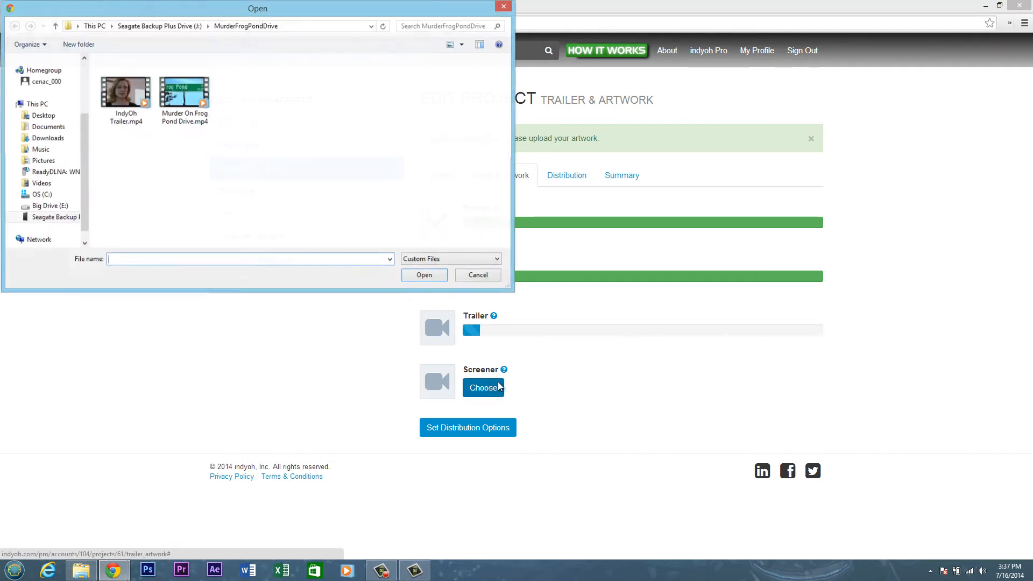
left_click(193, 104)
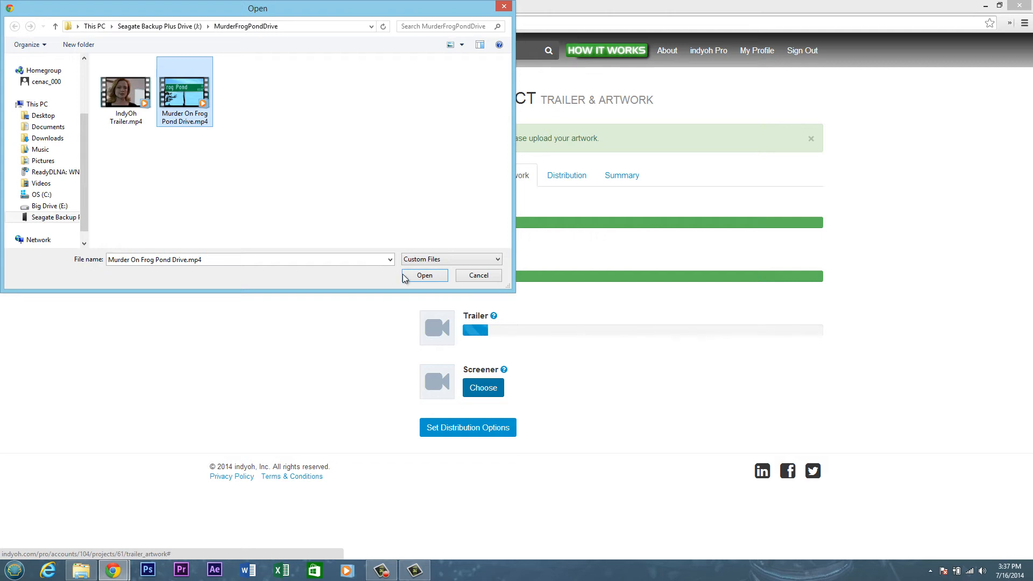
left_click(423, 276)
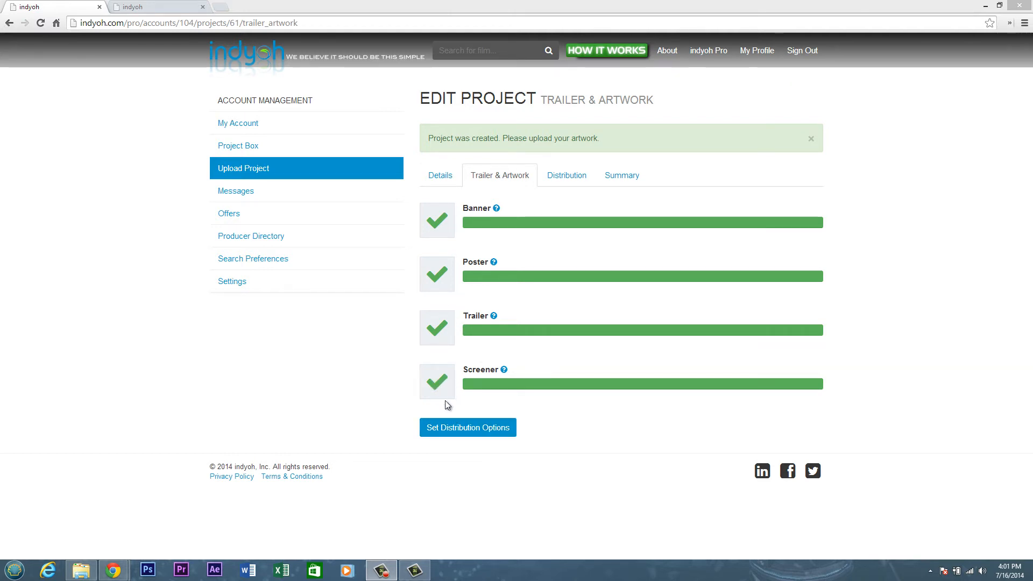
Step: In the distribution options, make the video available on the Video On Demand player at a price of 1.99 US dollars and save
left_click(455, 430)
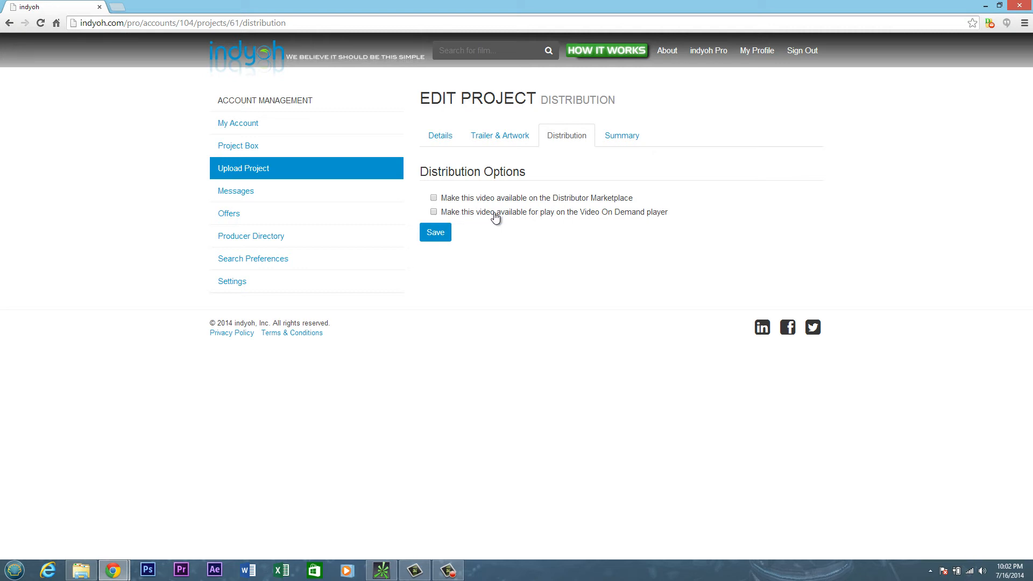
left_click(433, 212)
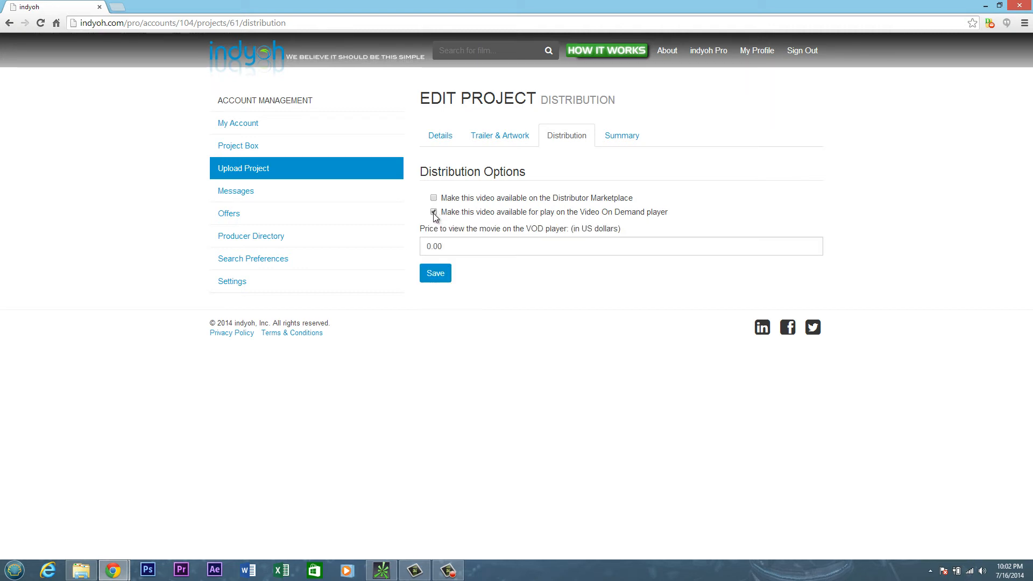
double_click(460, 245)
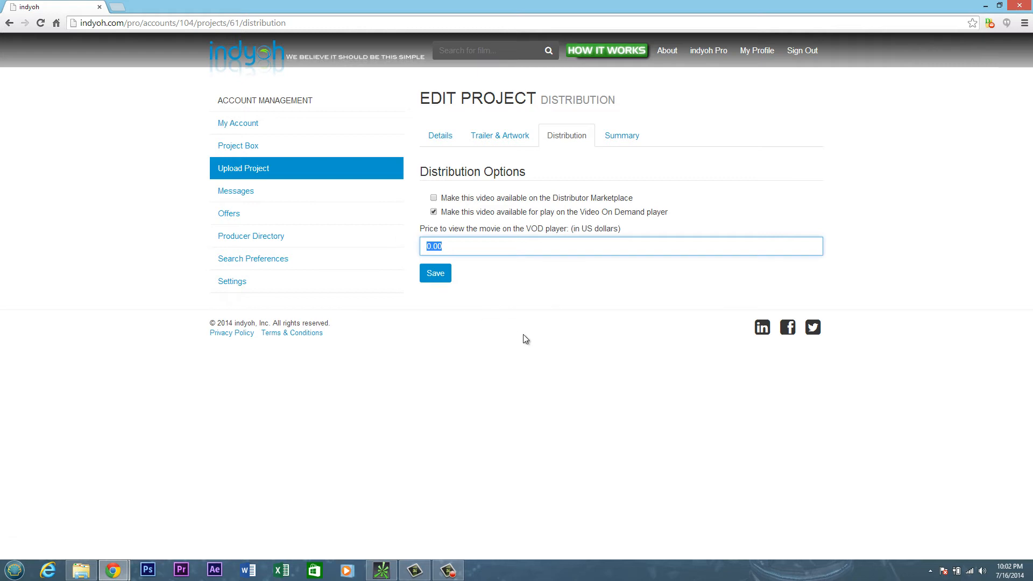
type("1.99")
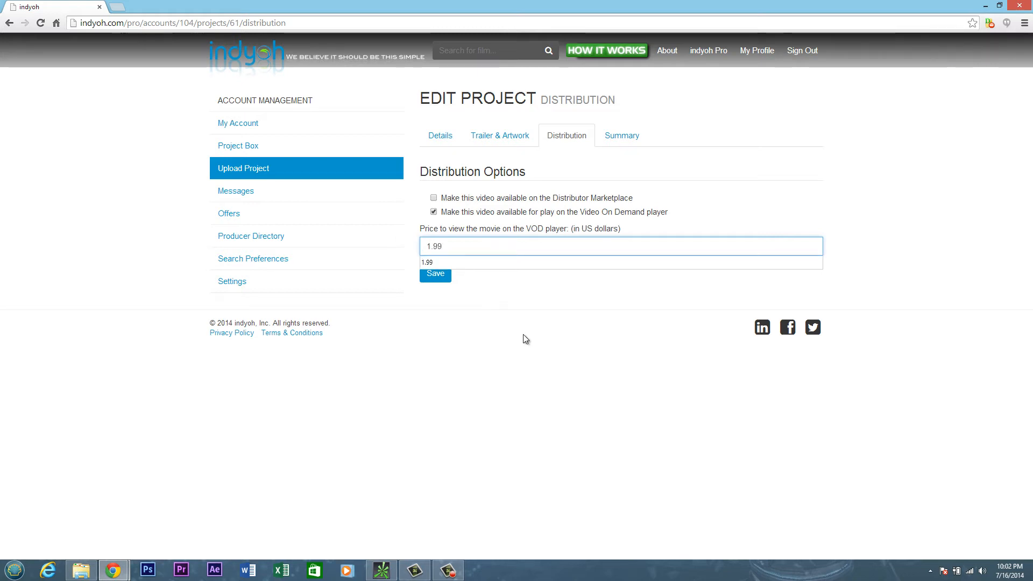
left_click(446, 261)
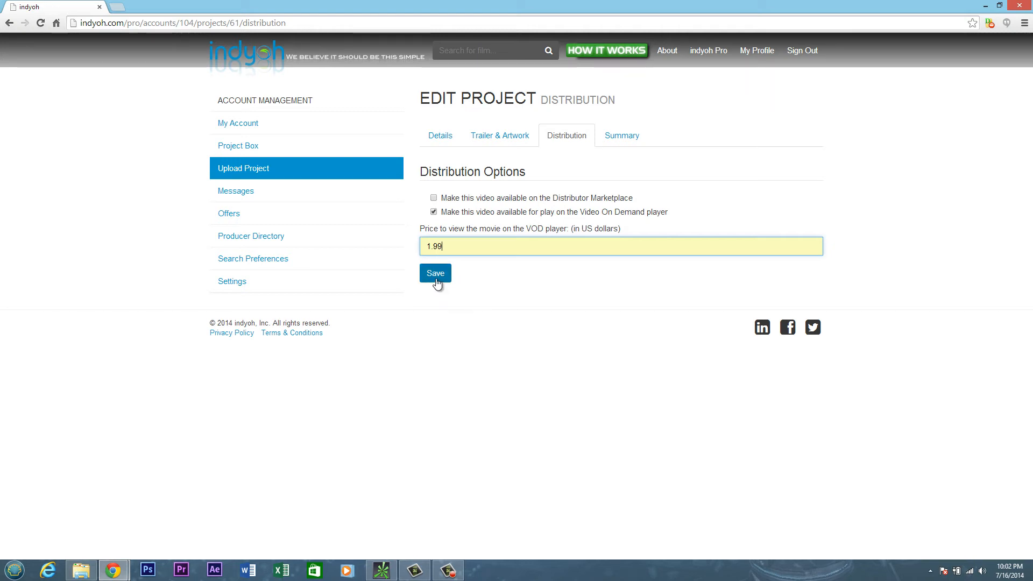
left_click(436, 277)
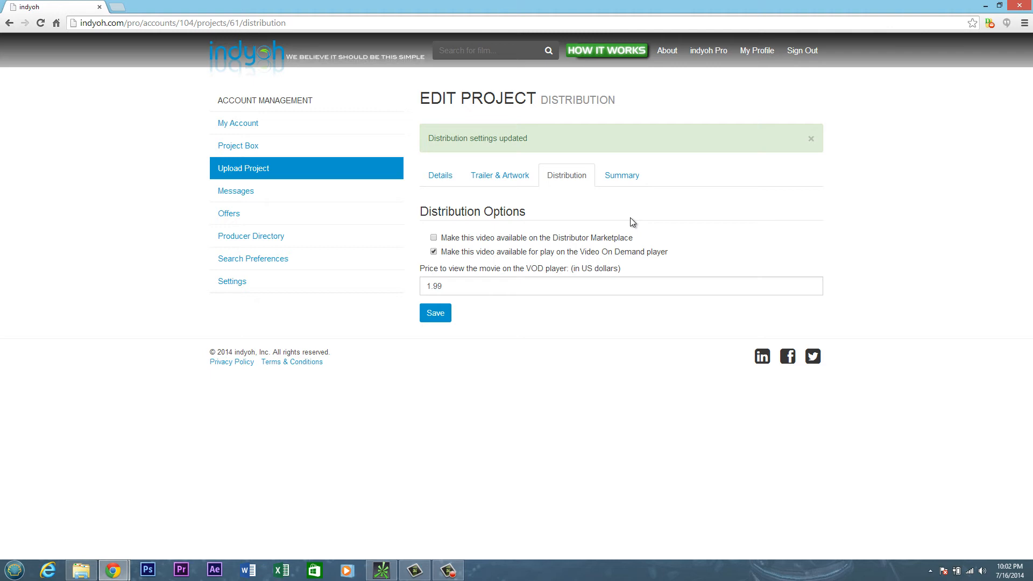
Step: Open the project summary and review its VOD status, Marketplace status and VOD player availability message
left_click(621, 178)
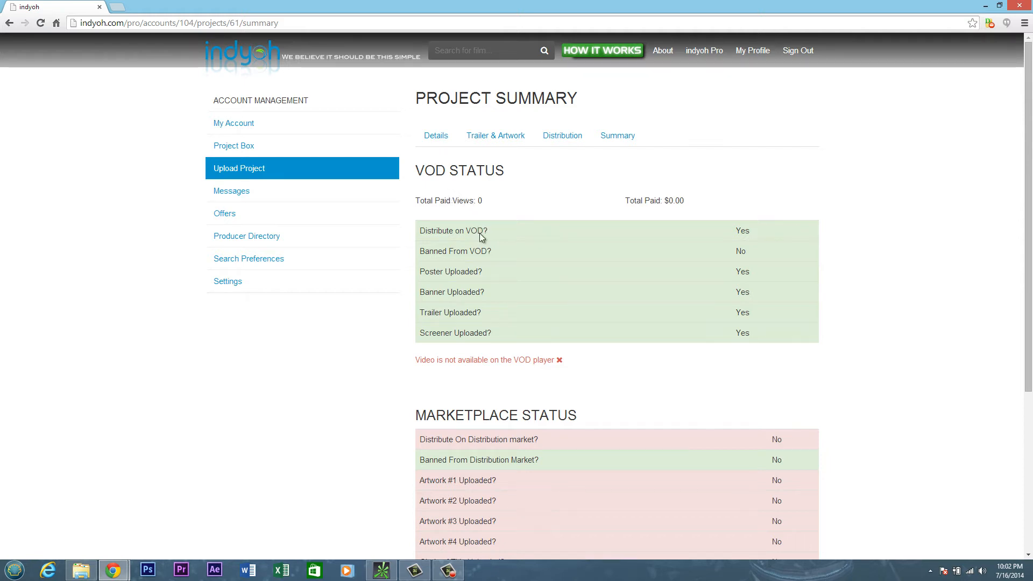
scroll(471, 304, "down", 5)
scroll(507, 323, "up", 5)
scroll(482, 424, "down", 1)
scroll(482, 424, "down", 2)
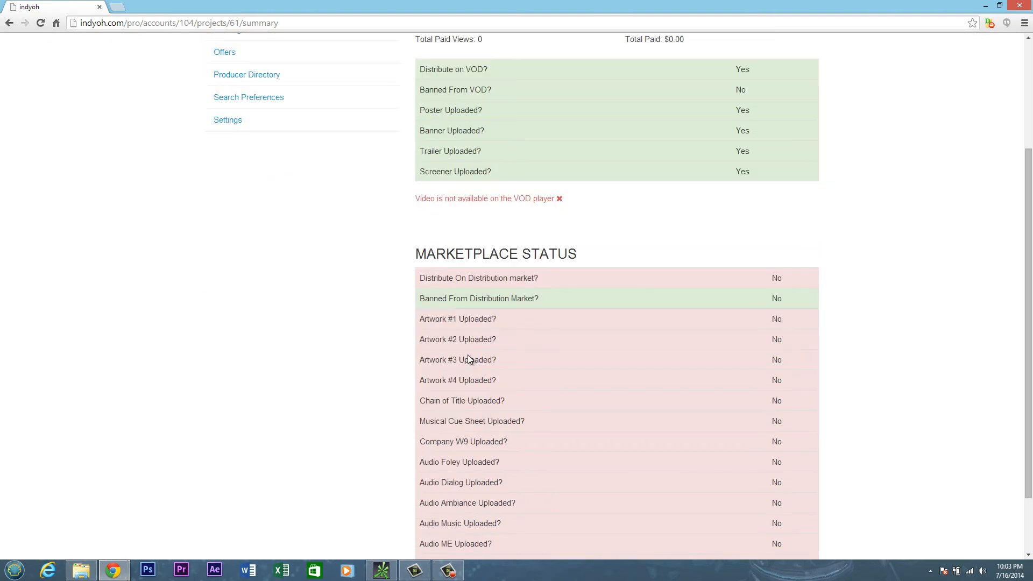
scroll(604, 318, "up", 3)
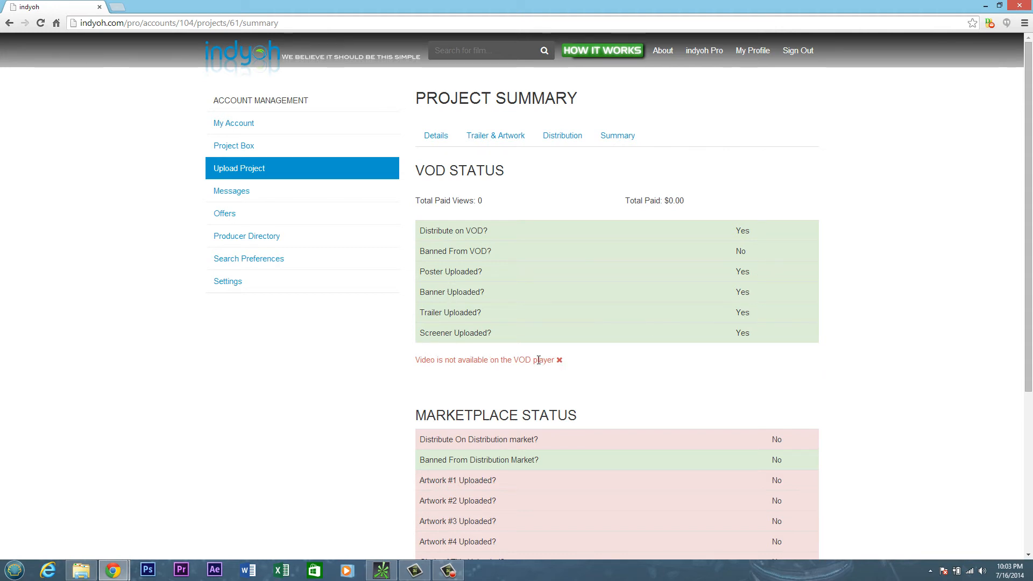
left_click_drag(557, 360, 422, 360)
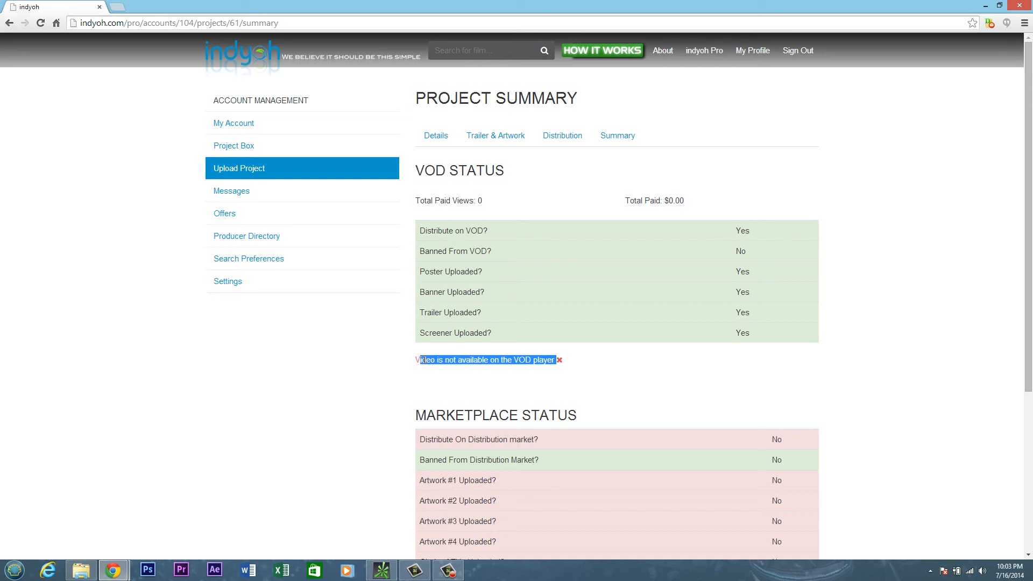
left_click(587, 358)
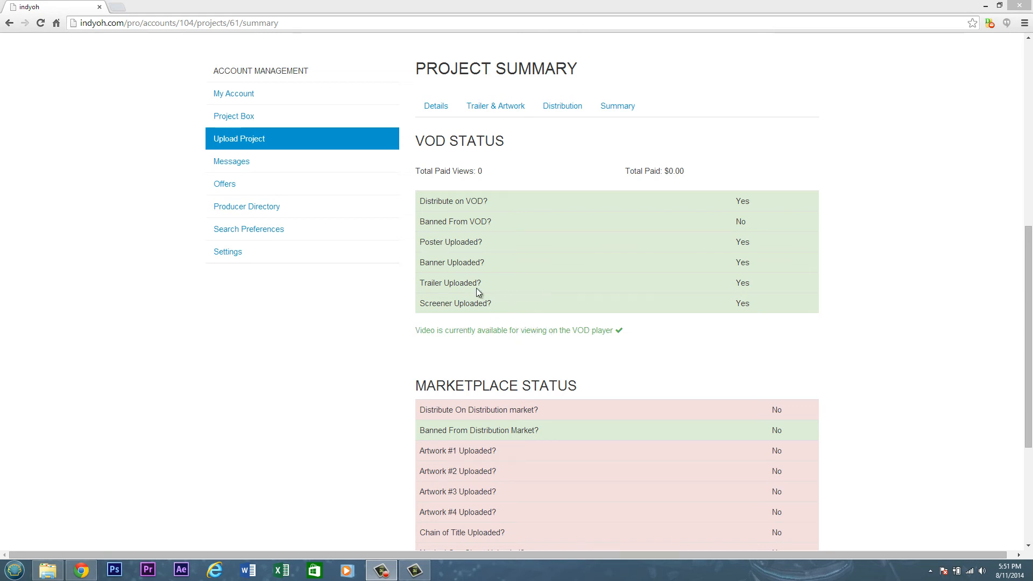
Step: Shorten the page address to indyoh.com and load the site's home page
left_click(126, 24)
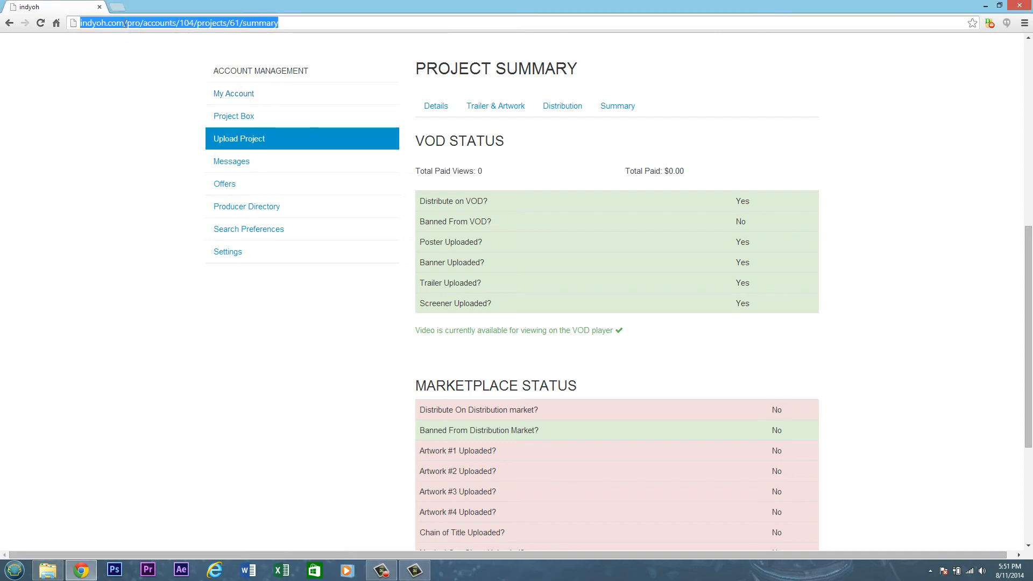
left_click(124, 23)
left_click_drag(124, 23, 323, 22)
key("BackSpace")
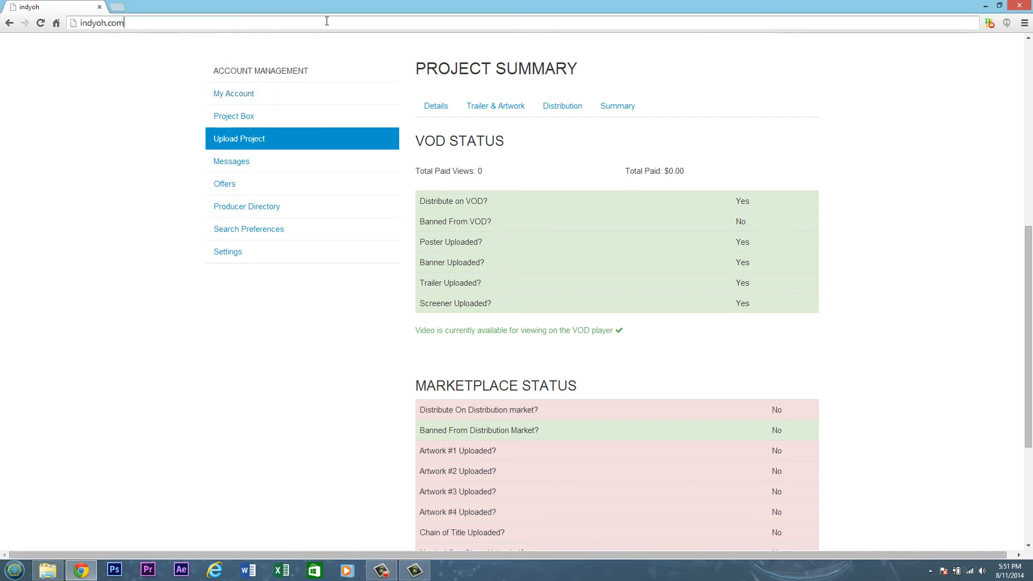
key("Return")
Step: Open the Murder on Frog Pond Drive preview from the Most Popular Movies and check its viewing price
scroll(288, 216, "down", 8)
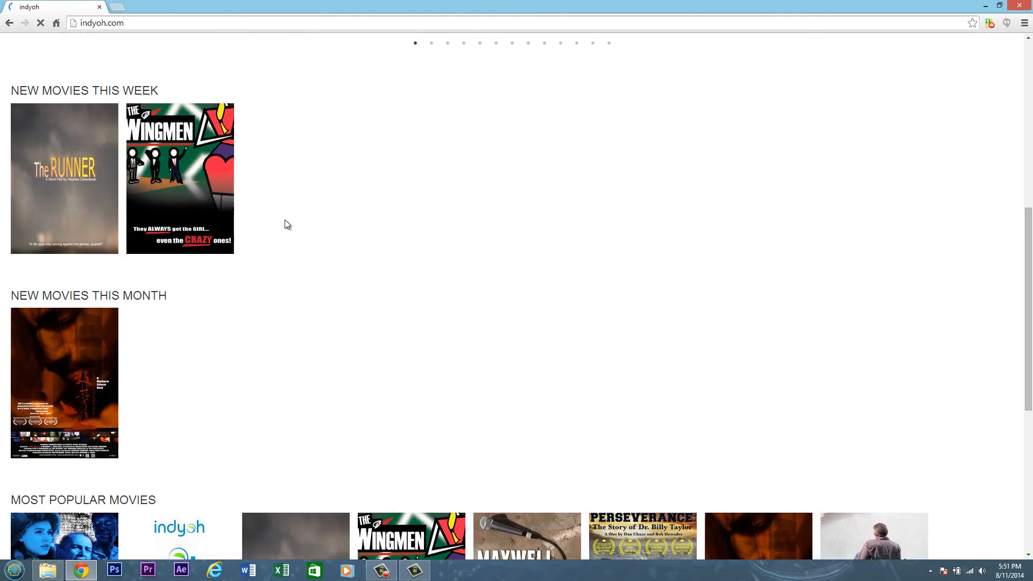
scroll(285, 220, "down", 7)
mouse_move(84, 376)
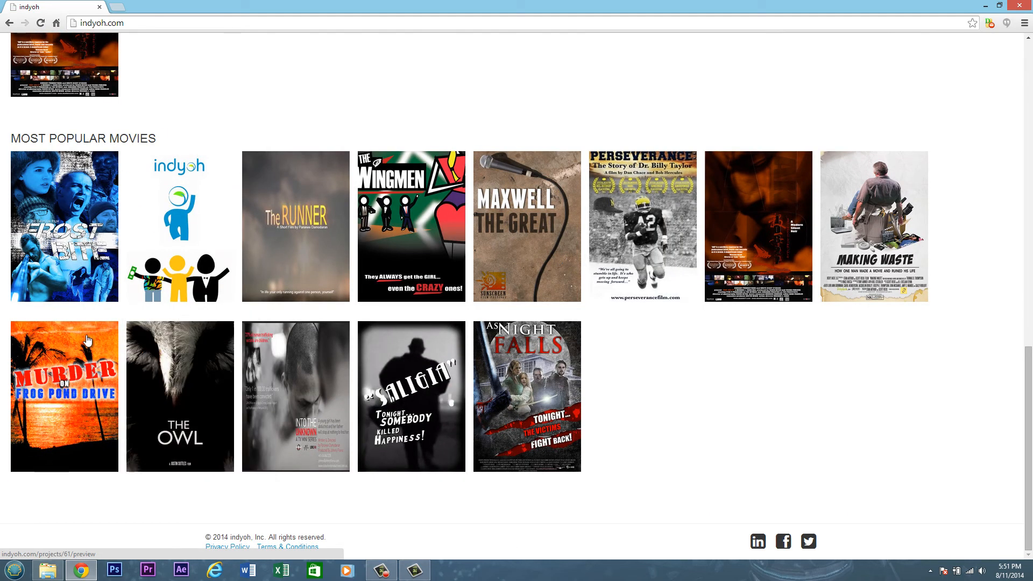
left_click(54, 373)
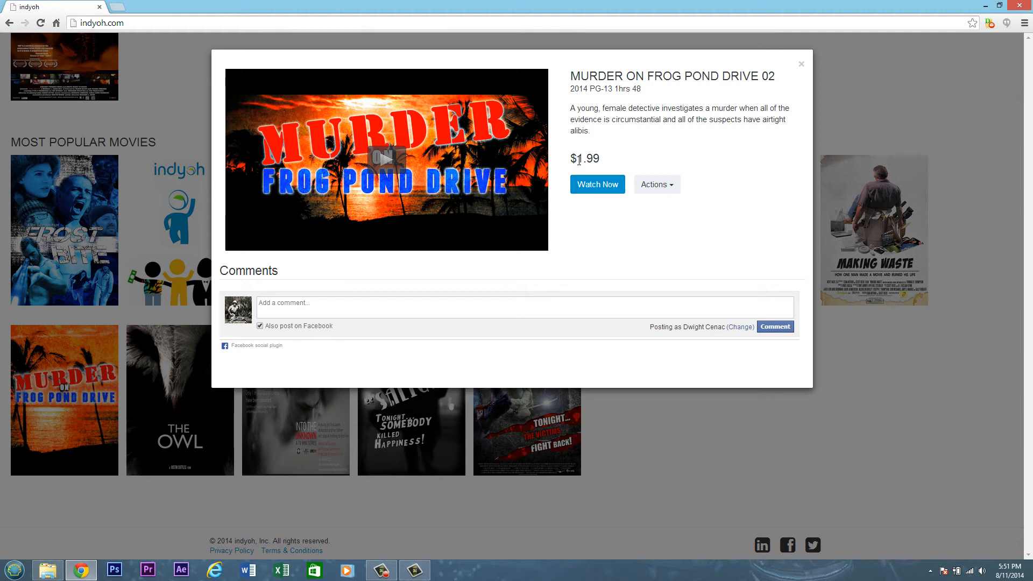
left_click_drag(577, 159, 605, 164)
left_click(604, 164)
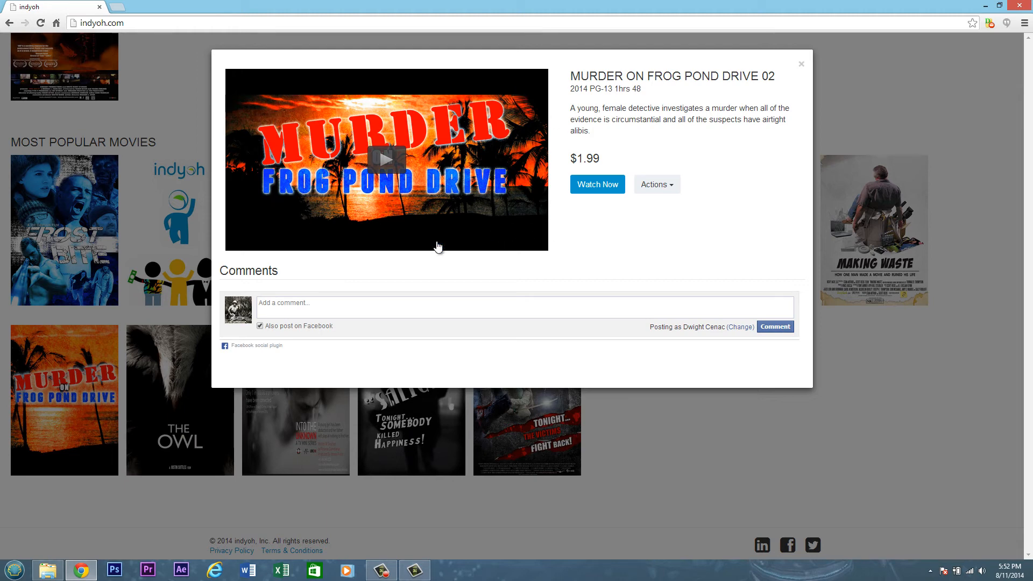
Step: Play the Murder on Frog Pond Drive trailer in the preview and pause it shortly after it starts
left_click(385, 159)
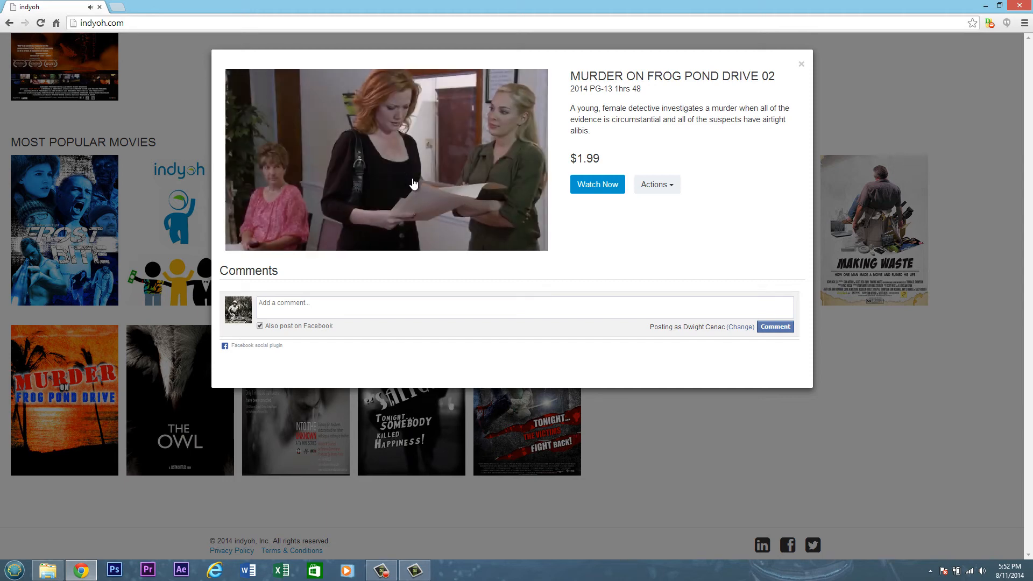
left_click(241, 237)
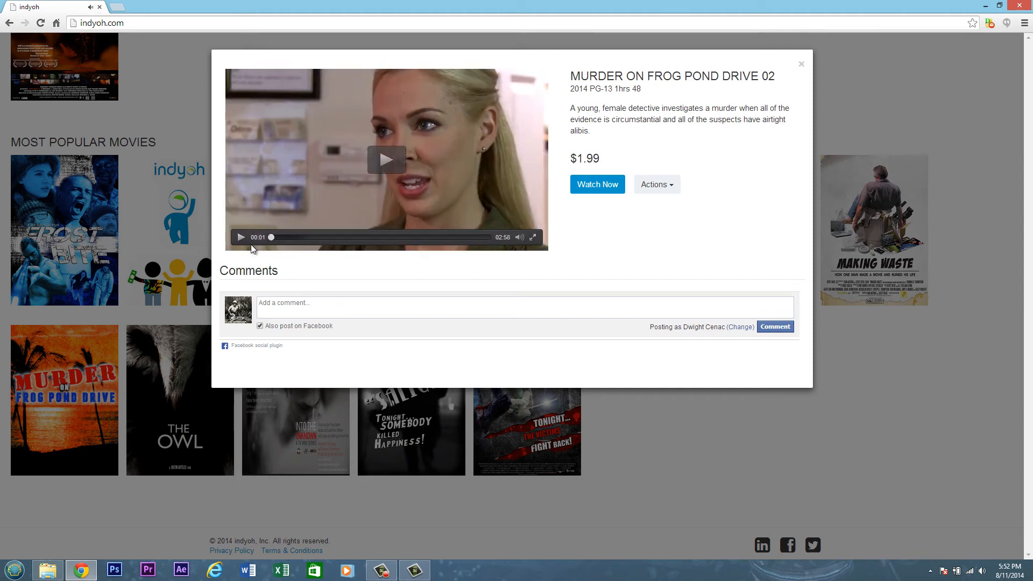
Step: Open the film's page for watching and review its synopsis, credits, language and locations, and technical specifications
left_click(594, 186)
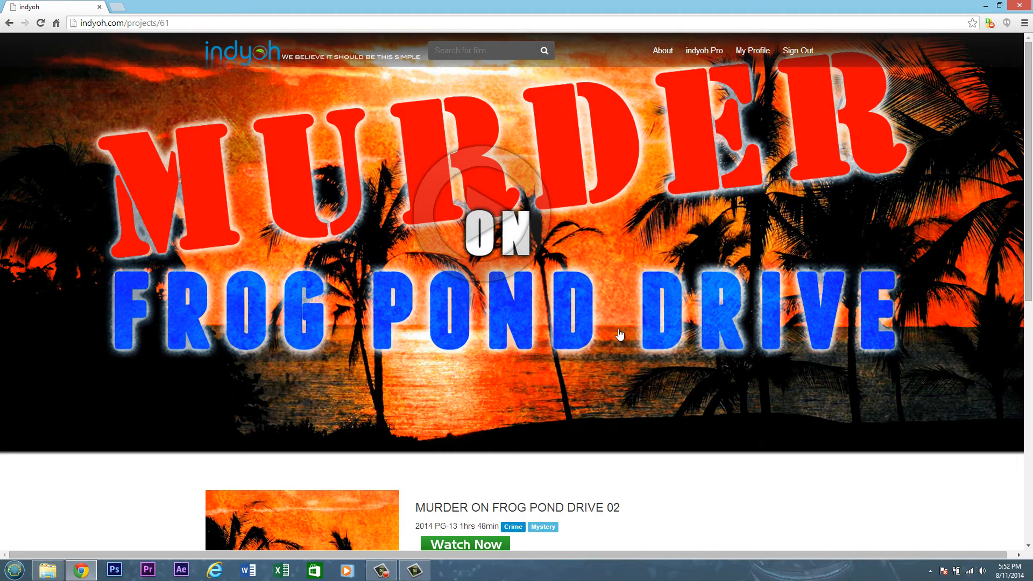
scroll(611, 329, "down", 5)
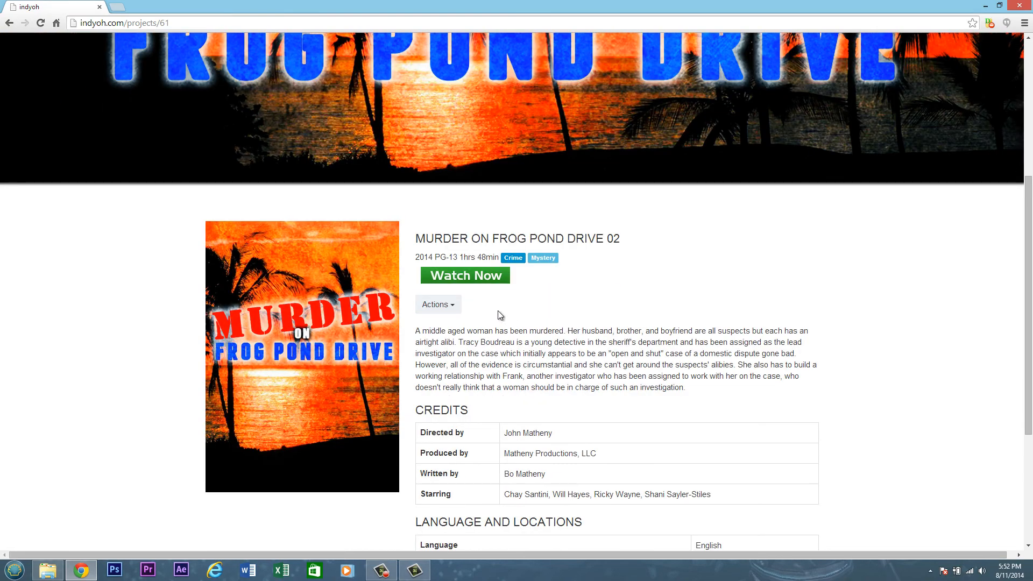
scroll(697, 341, "down", 4)
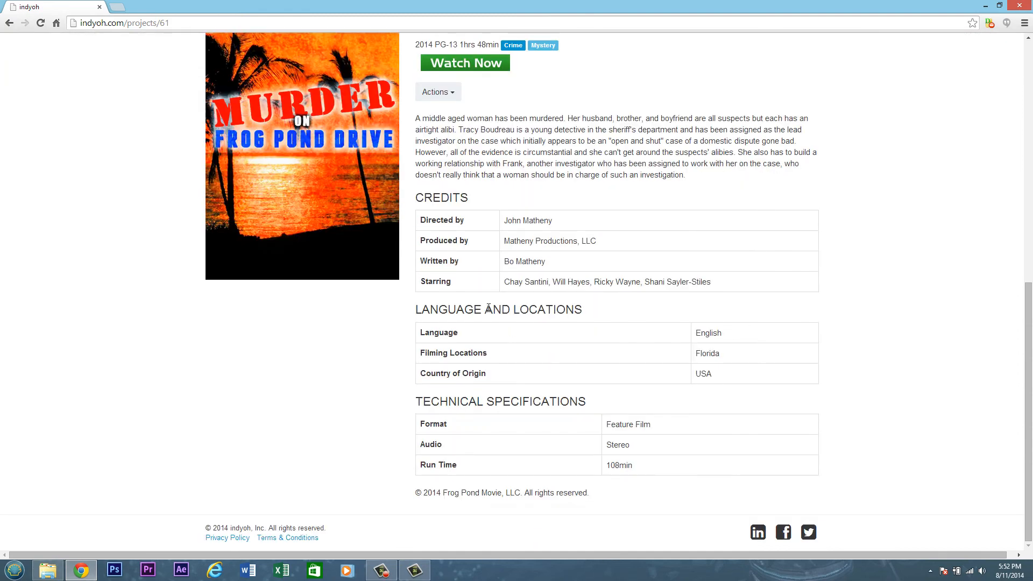
scroll(480, 160, "up", 4)
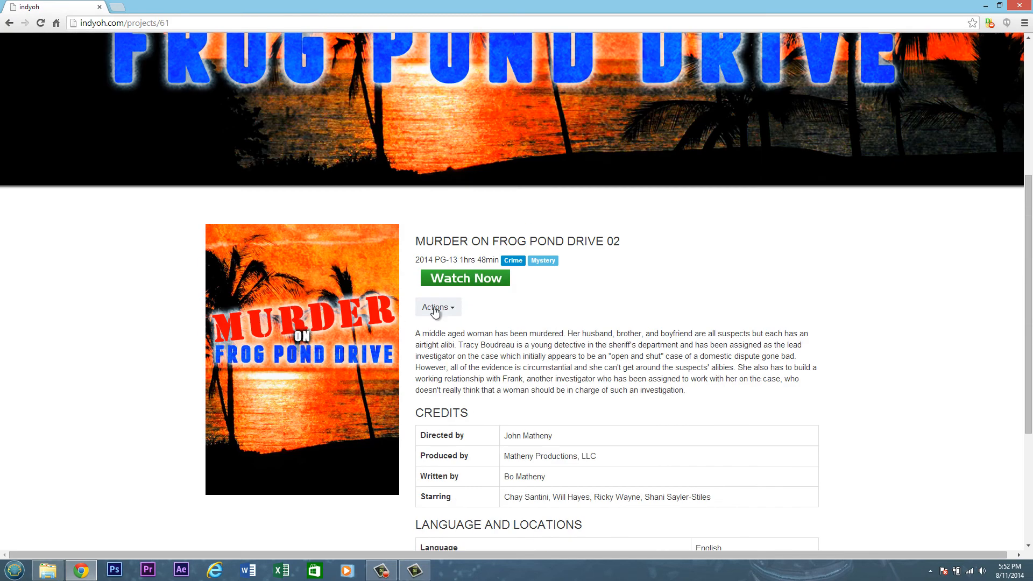
Step: Start the full movie from the film's page, pause it after a few seconds and close the player
left_click(463, 278)
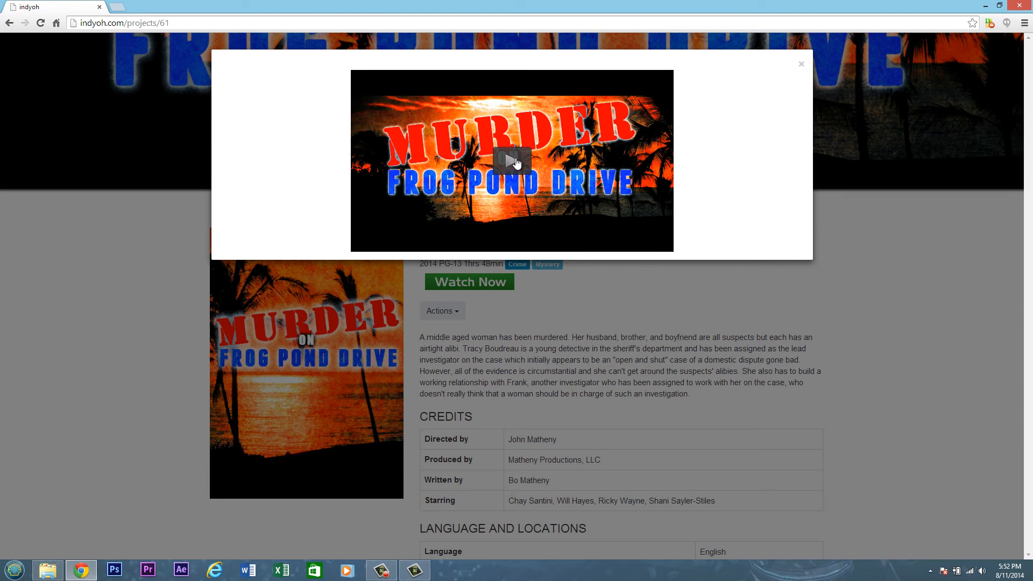
left_click(515, 163)
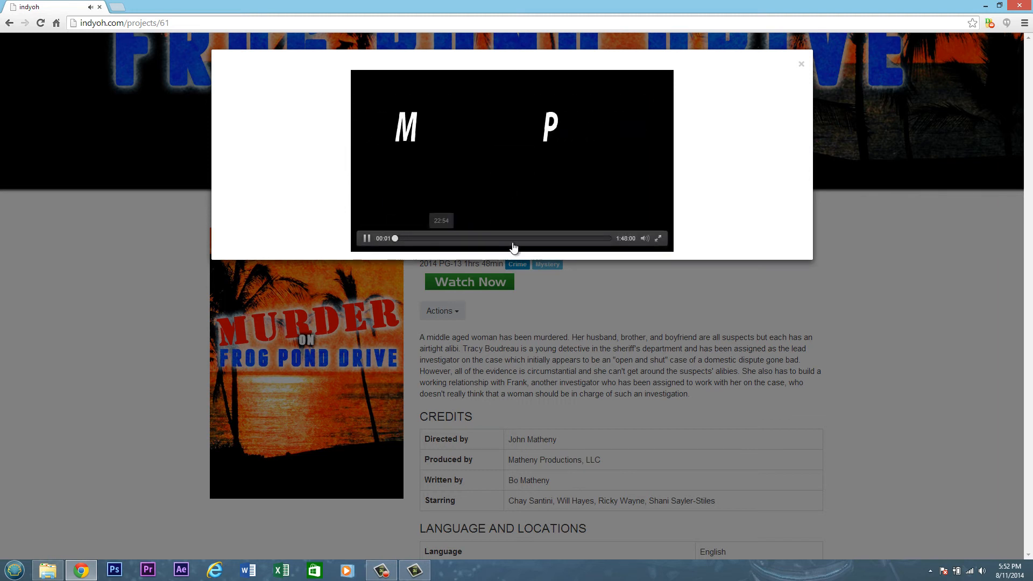
left_click(366, 238)
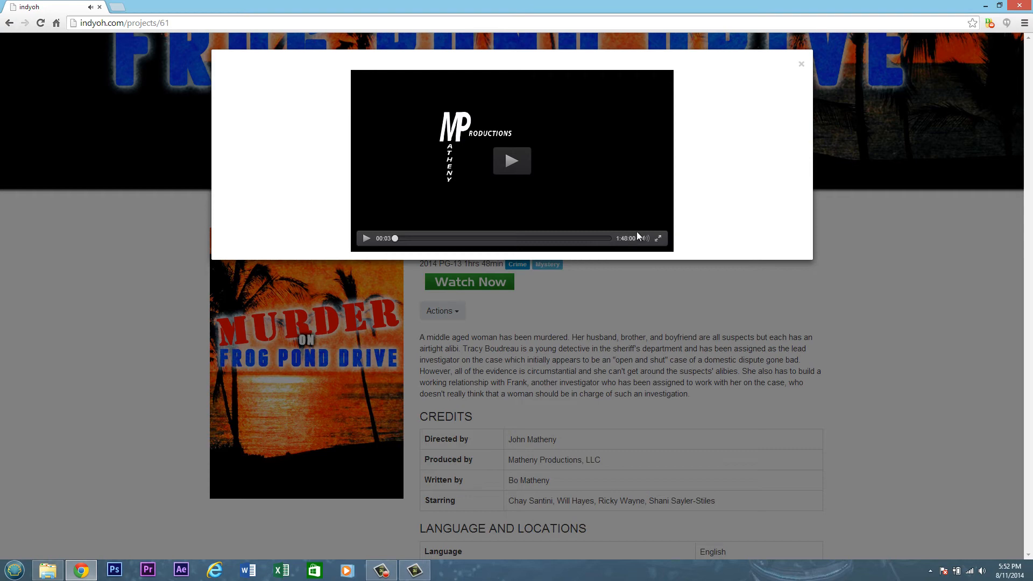
left_click(801, 65)
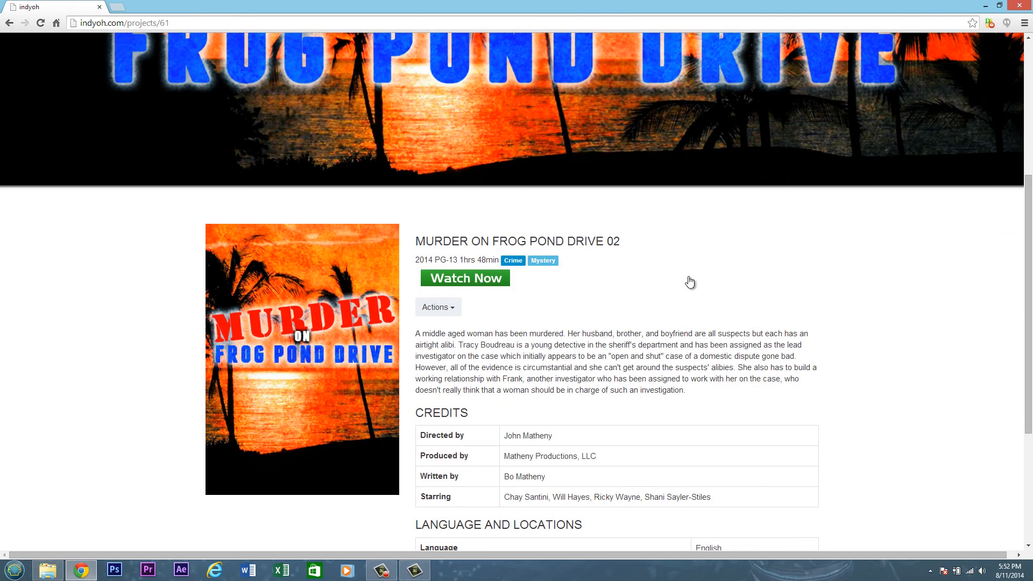
Step: Check the banner and poster artwork on the film's page and return to the site's home page
scroll(687, 281, "up", 5)
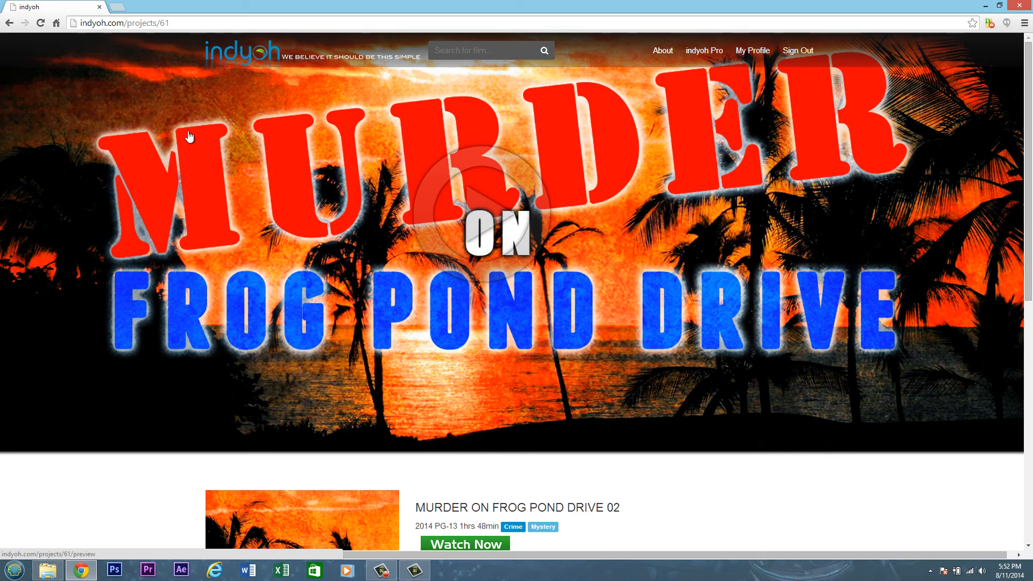
scroll(430, 316, "down", 5)
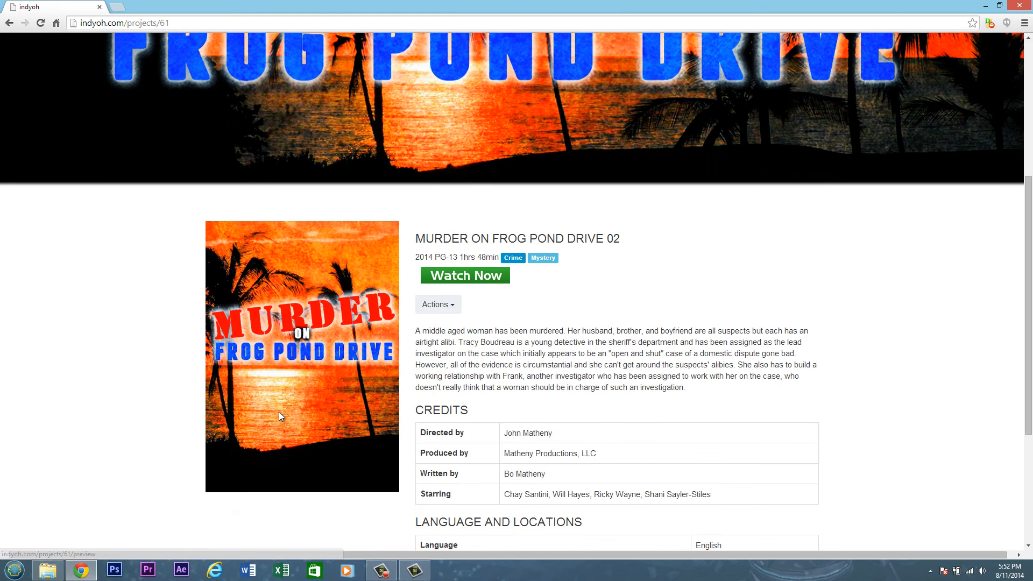
scroll(330, 334, "up", 5)
left_click(239, 65)
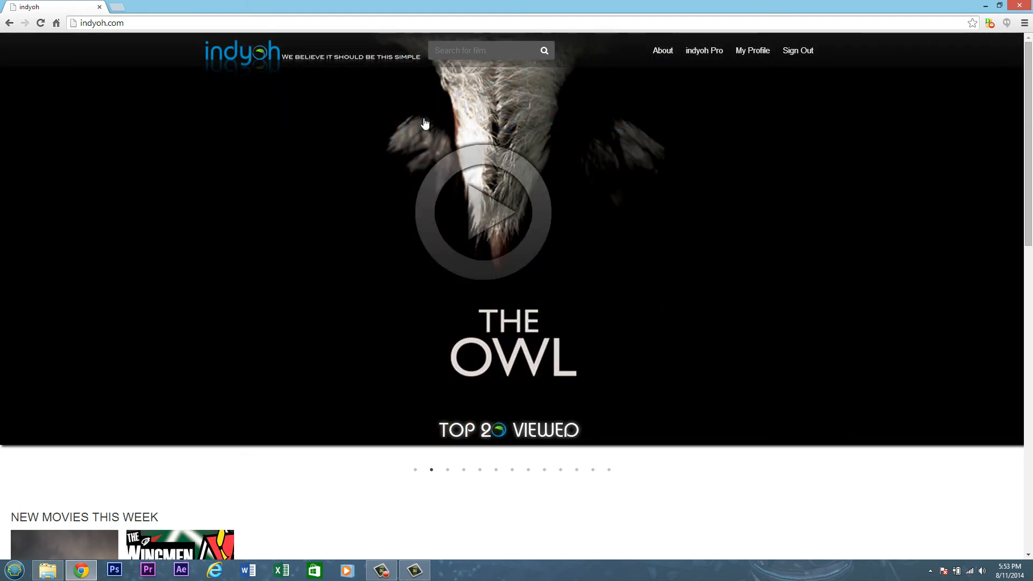
Step: Step backwards through the Top 20 Viewed banners from the last slide to the Murder on Frog Pond Drive banner
left_click(611, 472)
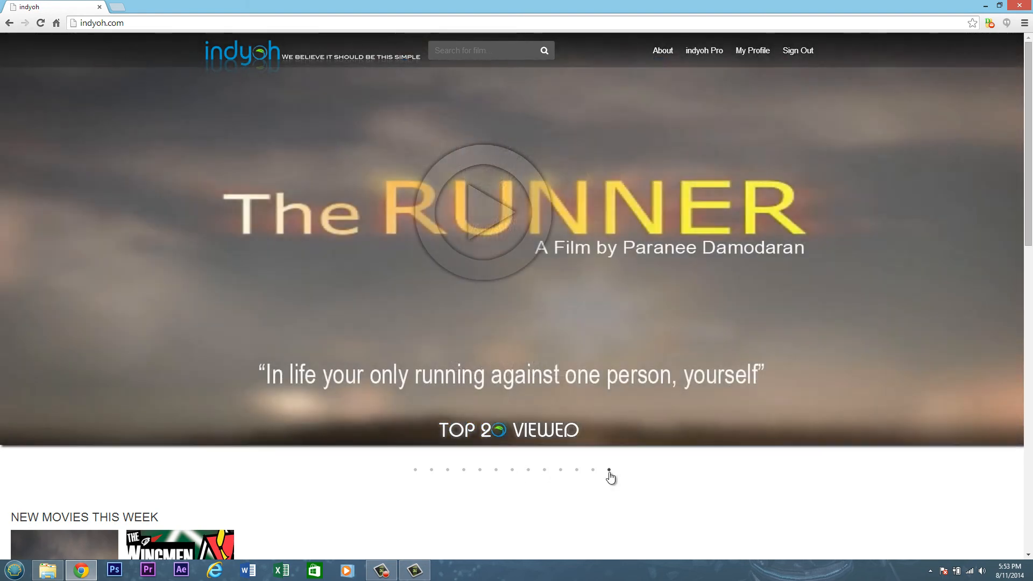
left_click(593, 472)
left_click(576, 471)
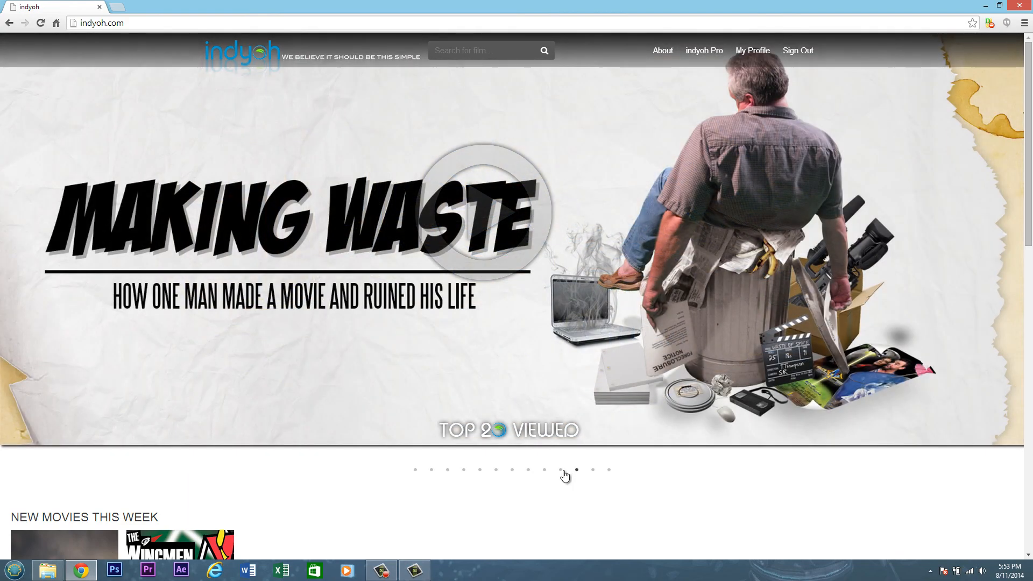
left_click(560, 470)
left_click(544, 470)
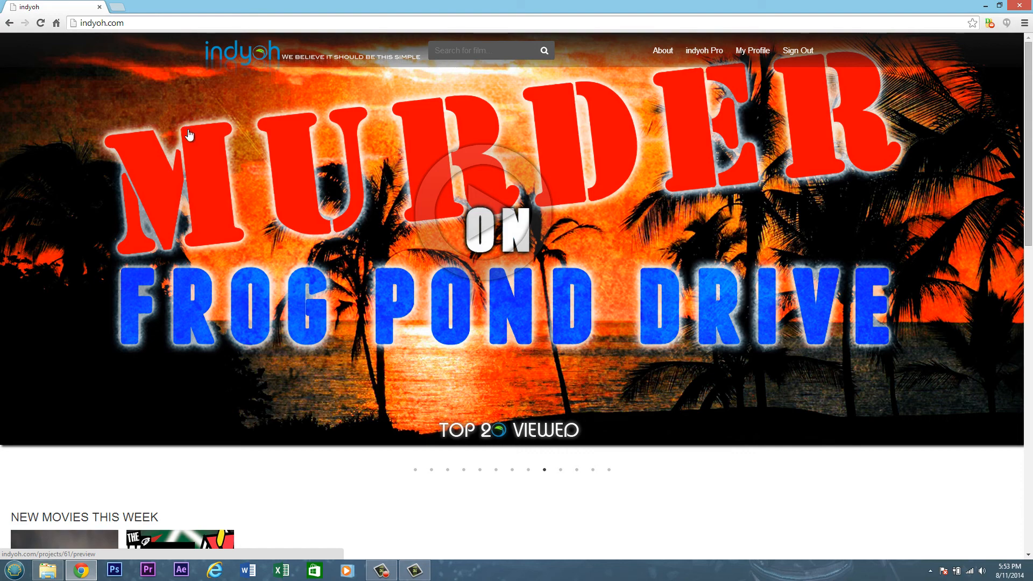
Step: Go to the indyoh Pro profile and open the Murder on Frog Pond Drive project for updating
left_click(704, 52)
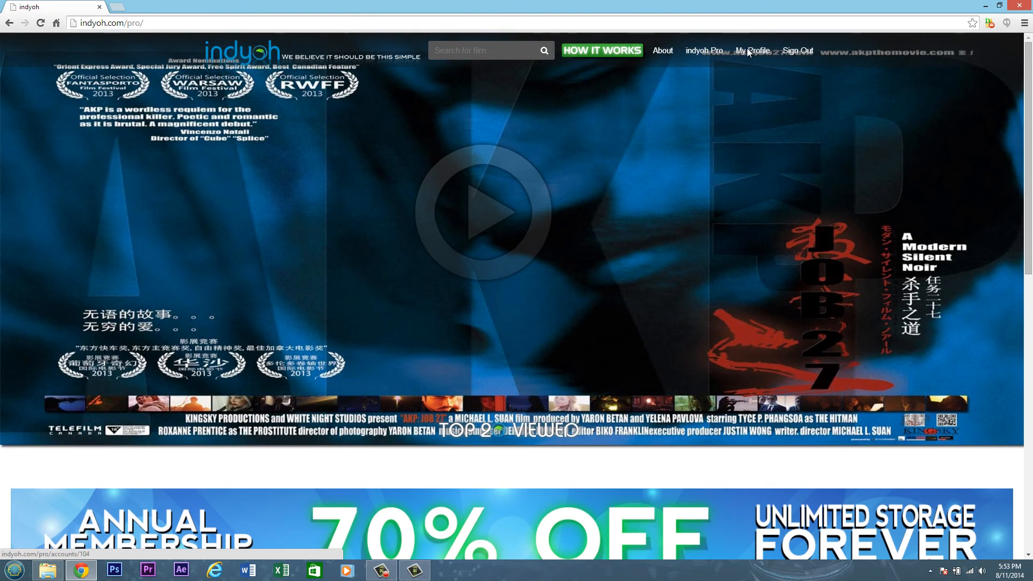
scroll(554, 193, "down", 4)
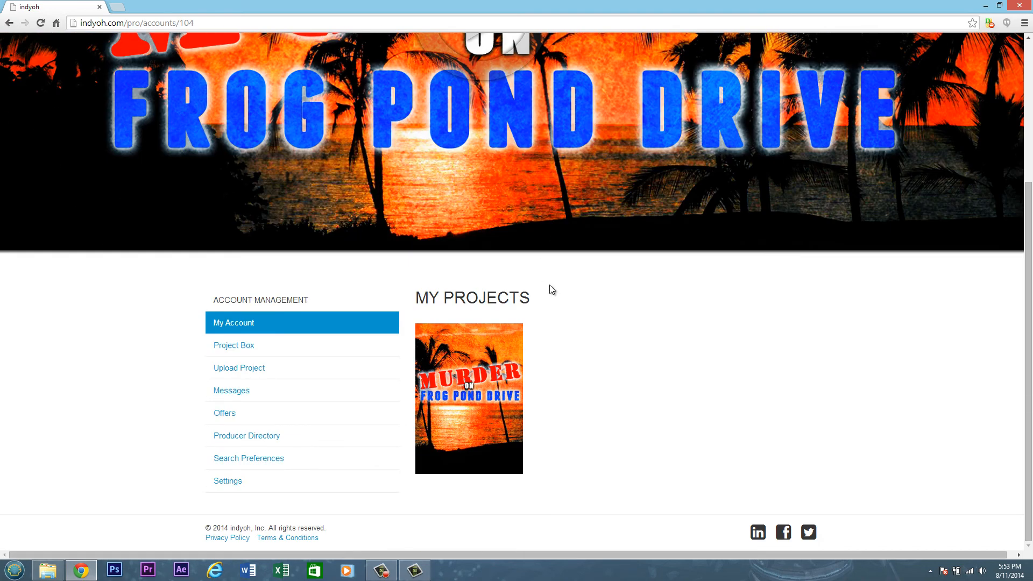
mouse_move(494, 357)
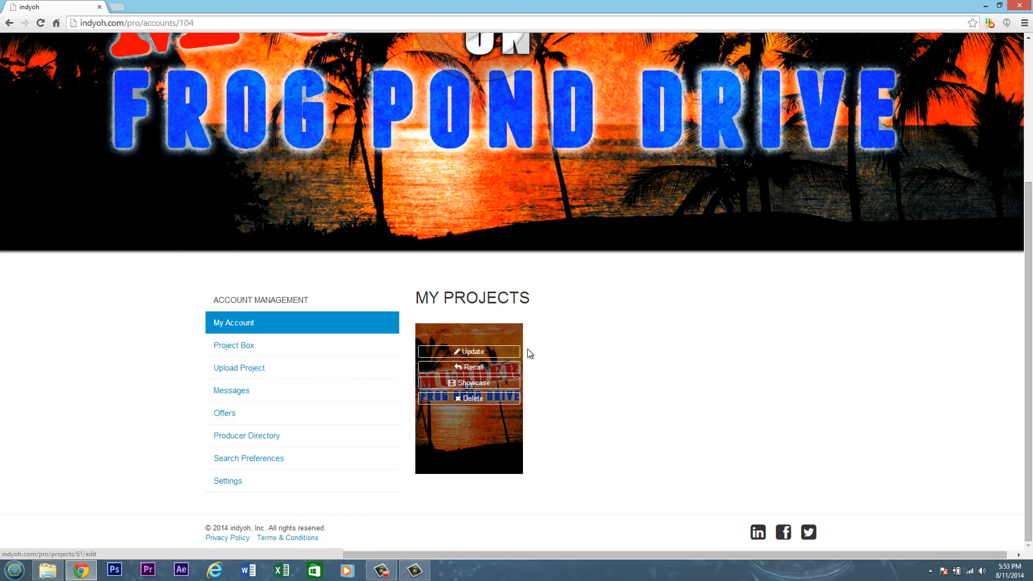
left_click(480, 351)
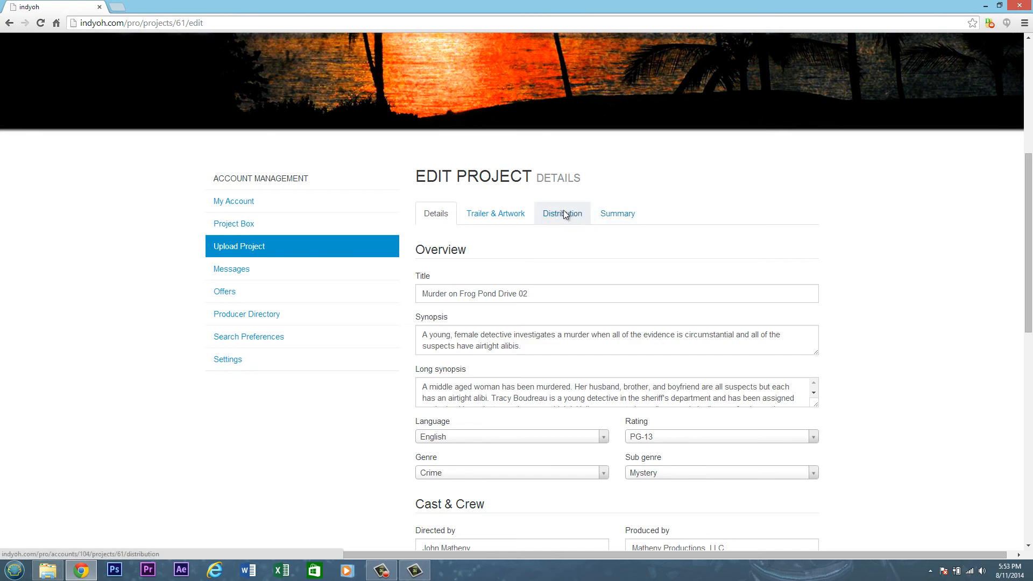
Step: Look through the project's Distribution, Trailer & Artwork and Details sections
left_click(564, 211)
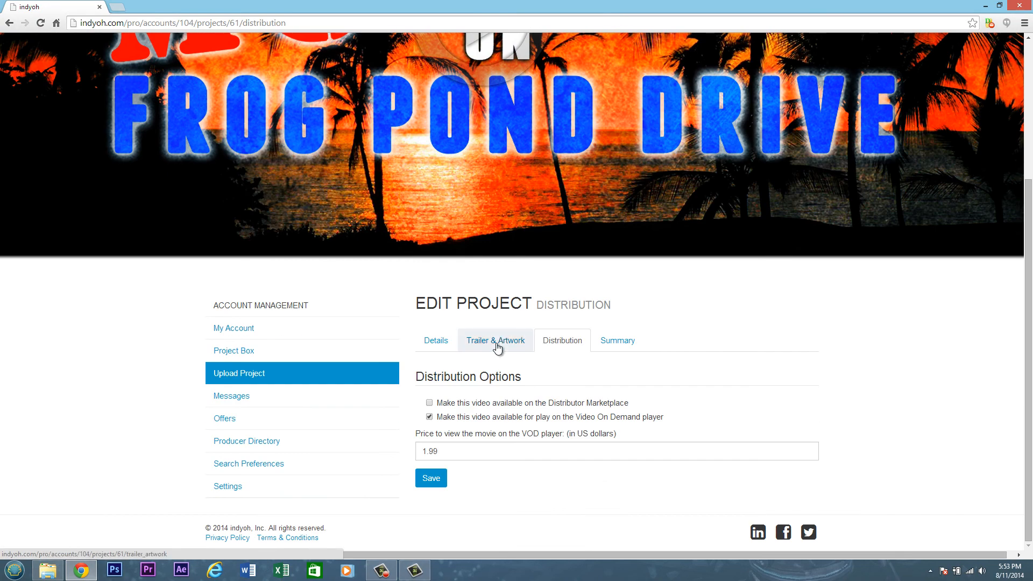
left_click(502, 338)
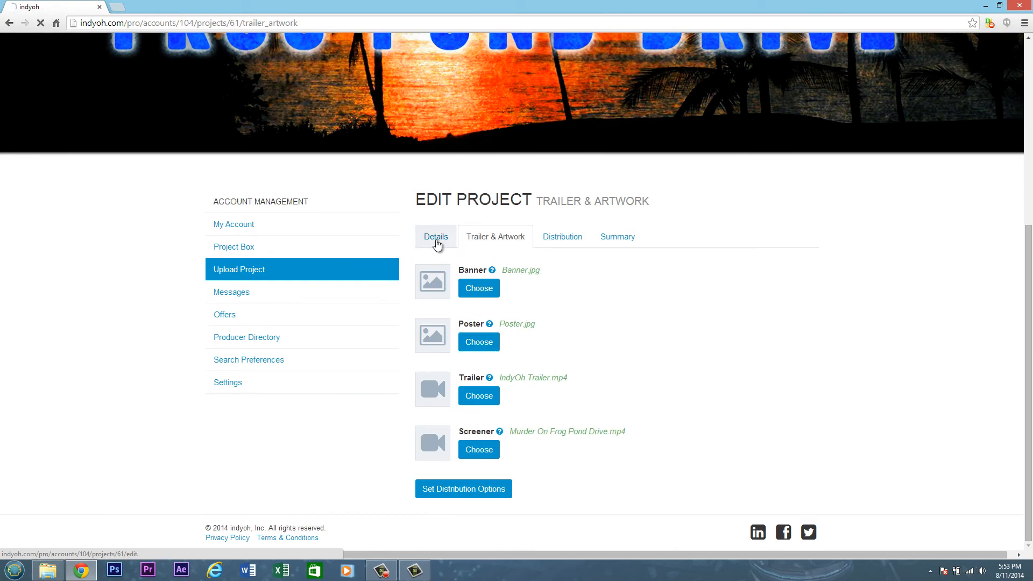
left_click(435, 240)
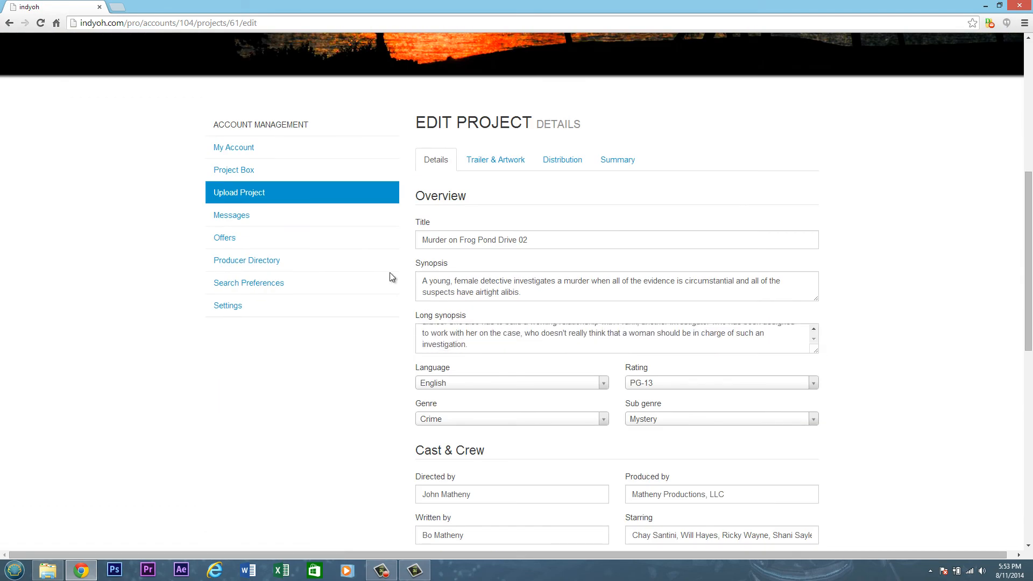
Step: Return to the My Account page and view the options available for the film in My Projects
left_click(211, 153)
mouse_move(472, 366)
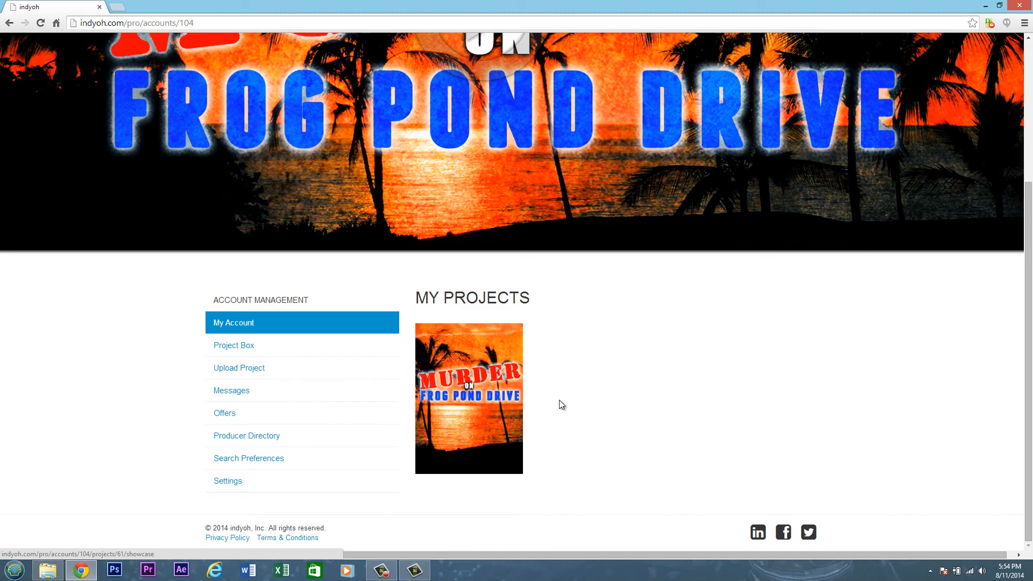
scroll(551, 451, "up", 4)
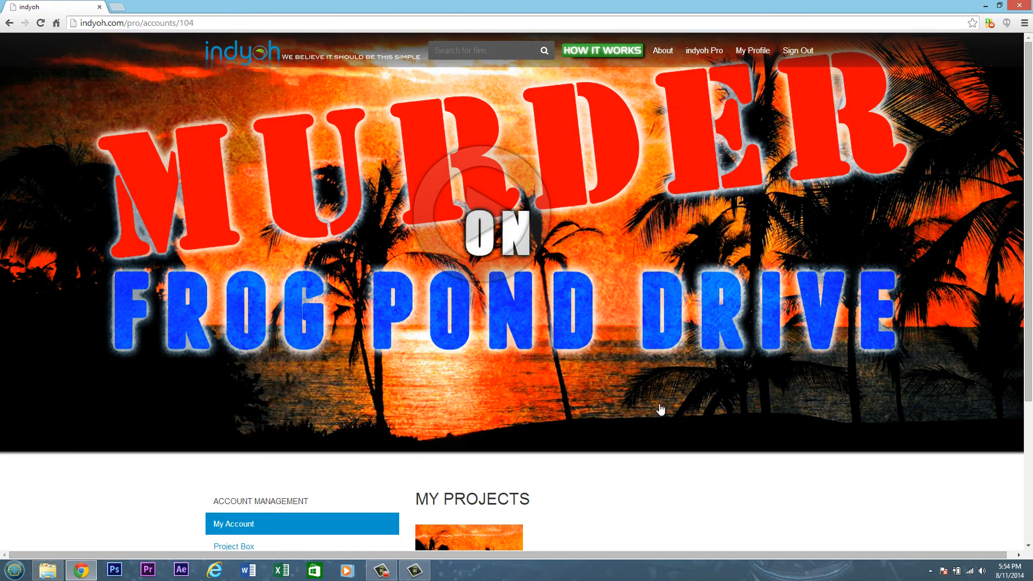